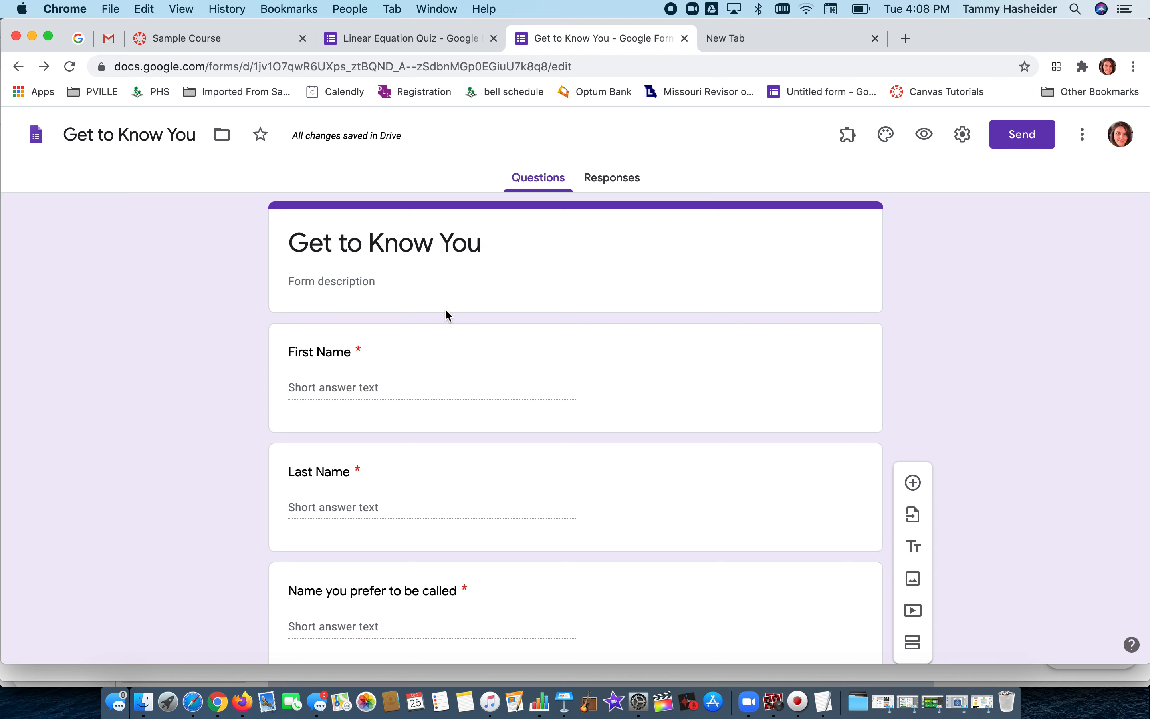
Set the form to collect email addresses and limit respondents to 1 response, and save the settings.
left_click(965, 137)
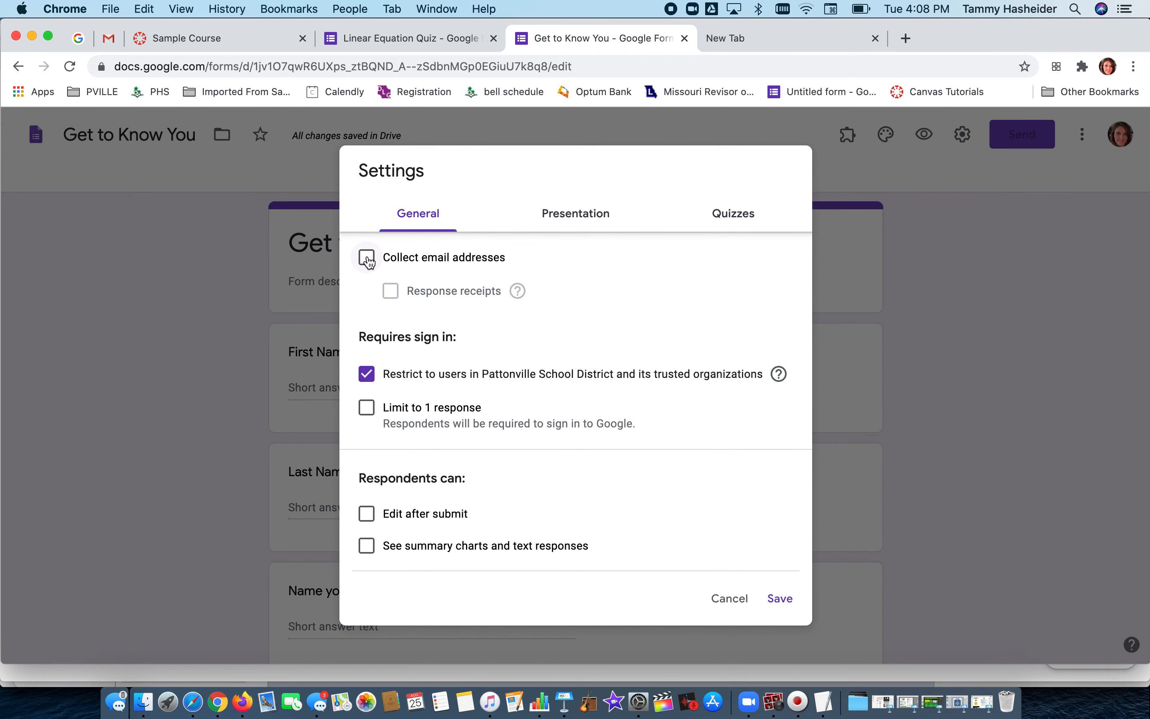
left_click(369, 261)
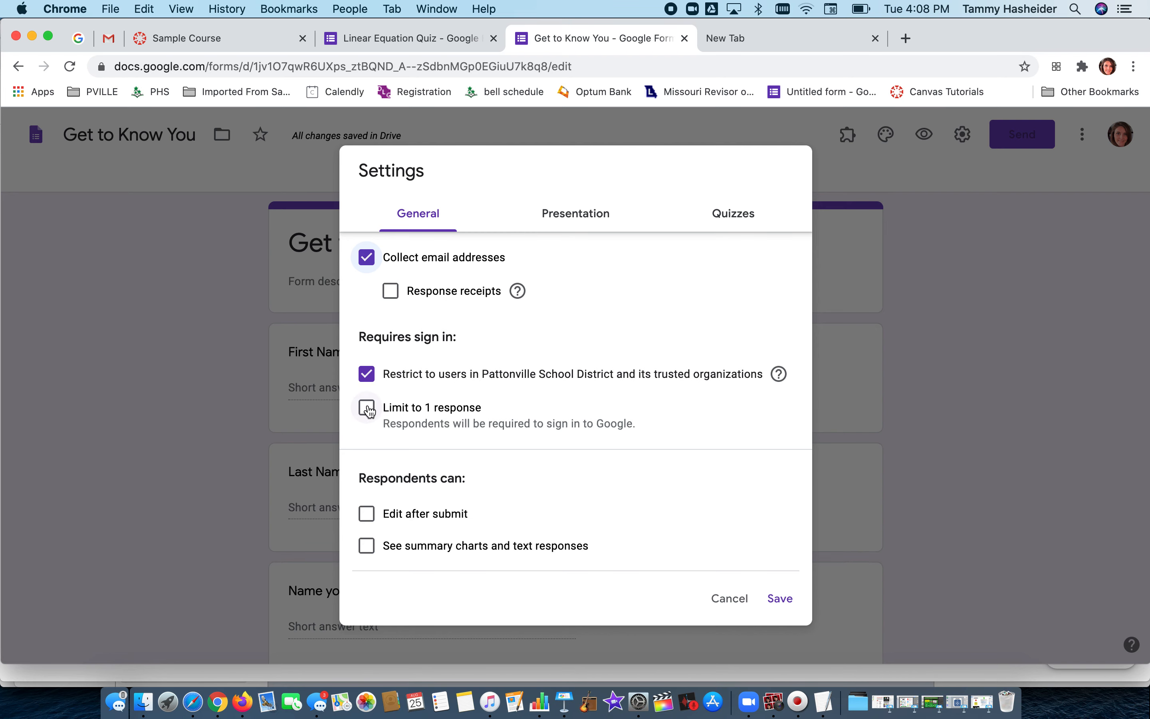
left_click(369, 409)
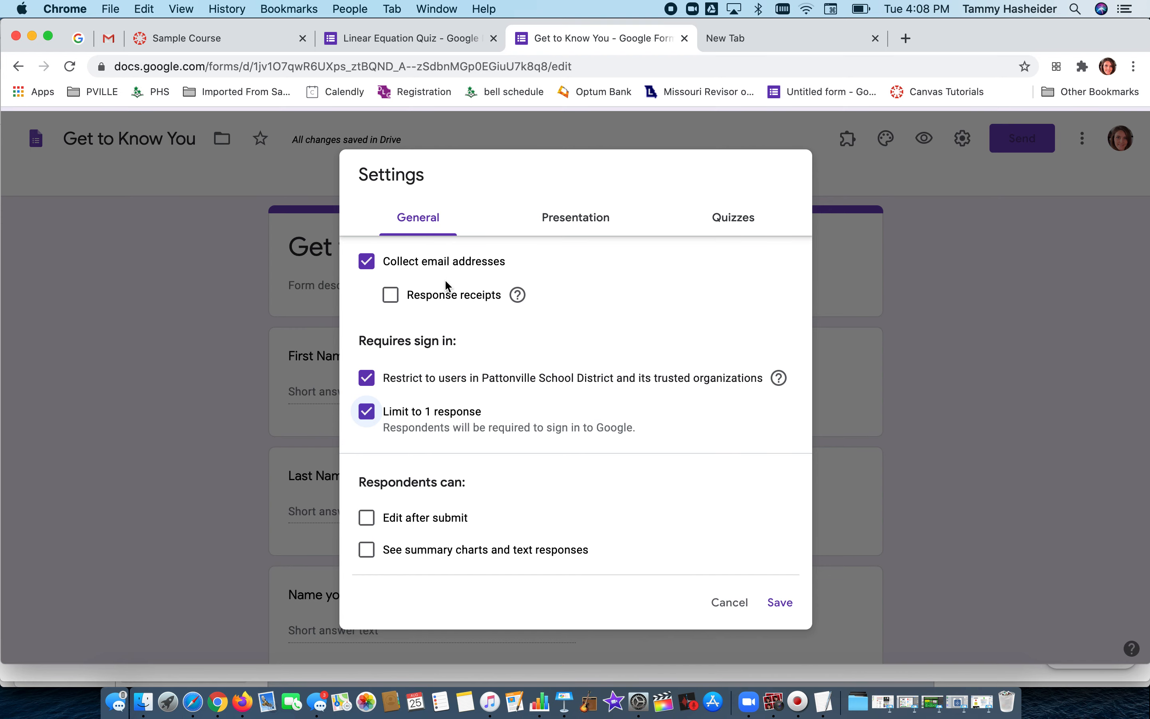
left_click(792, 600)
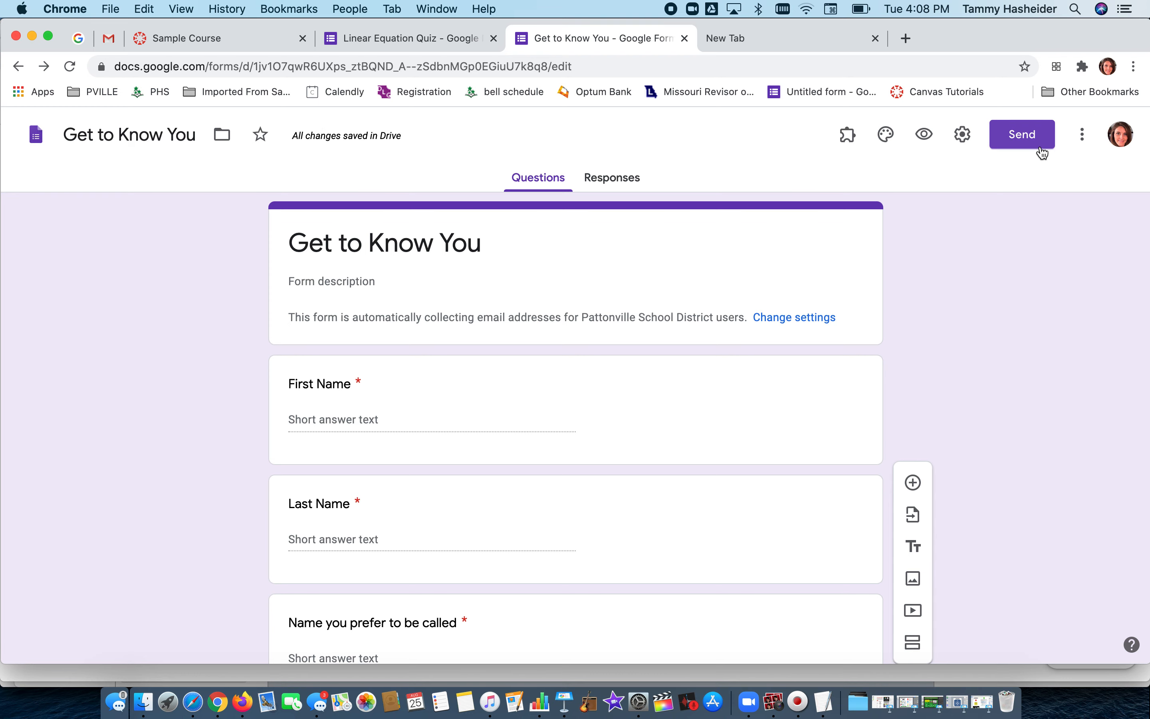
View the link and embed HTML options for sending the form, and copy the form's unshortened link.
left_click(1022, 144)
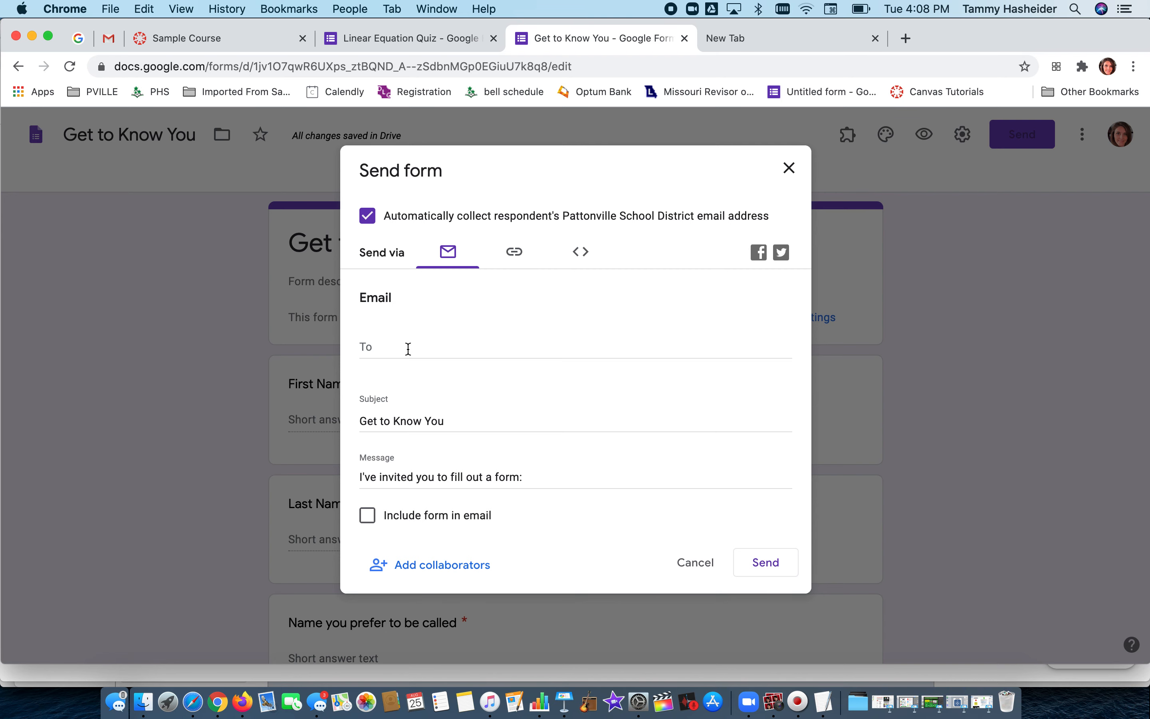
left_click(520, 264)
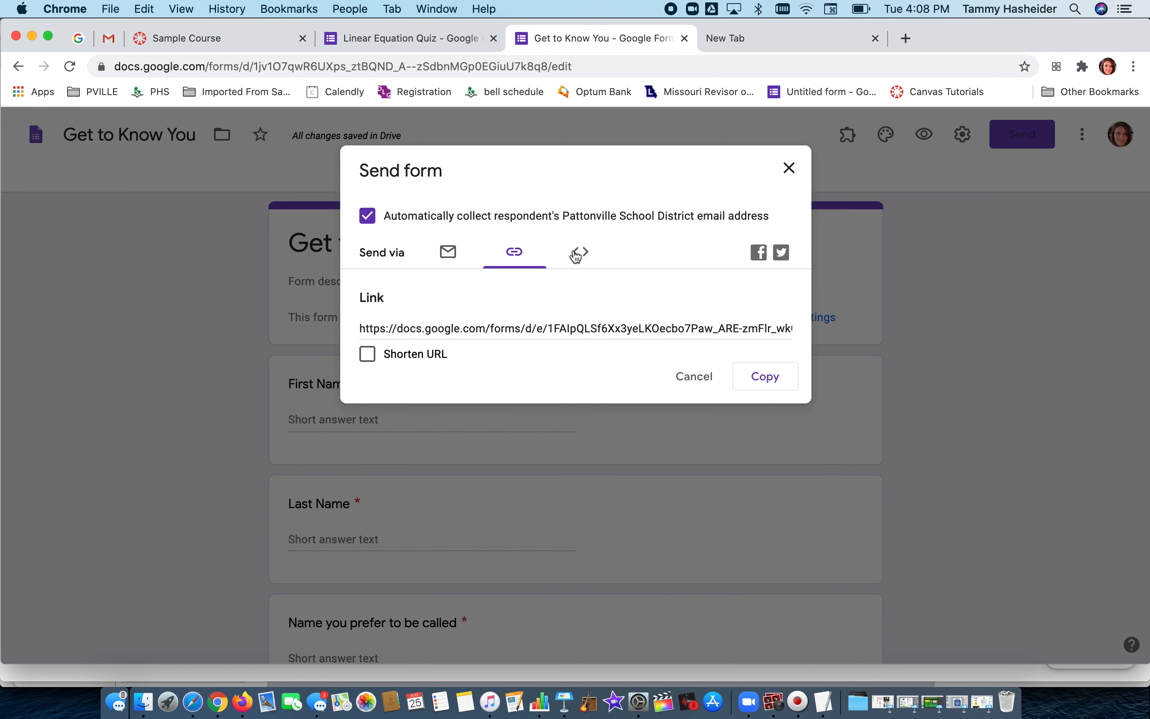
left_click(576, 257)
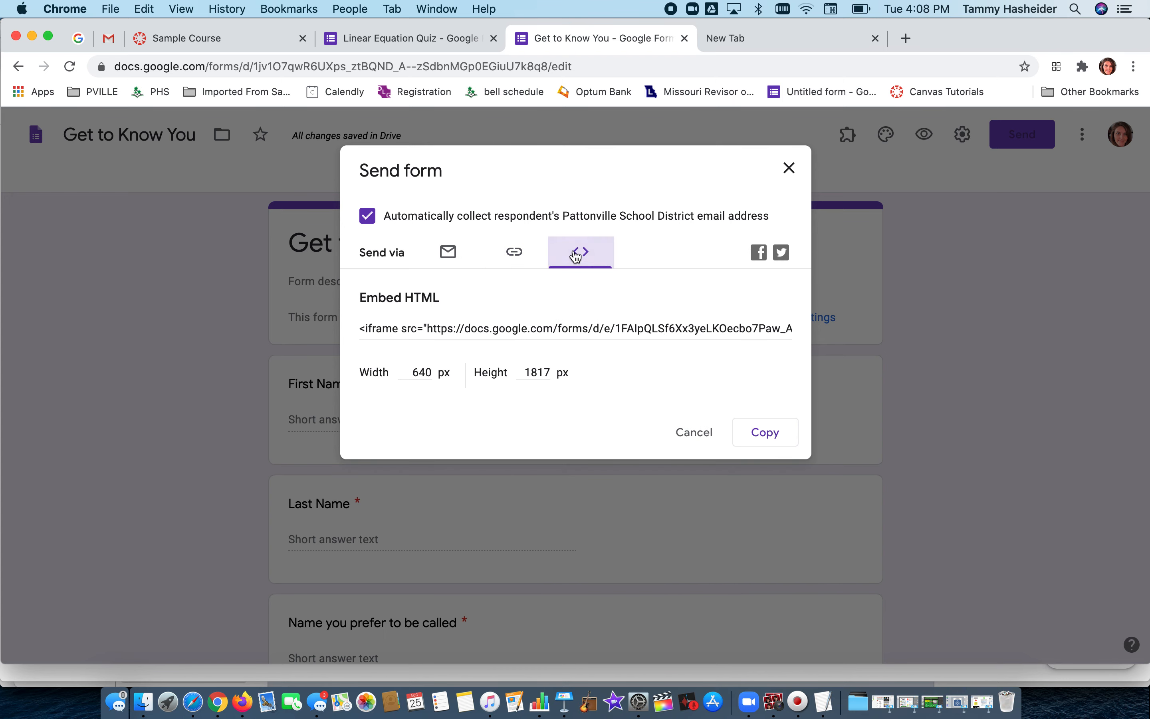
left_click(514, 255)
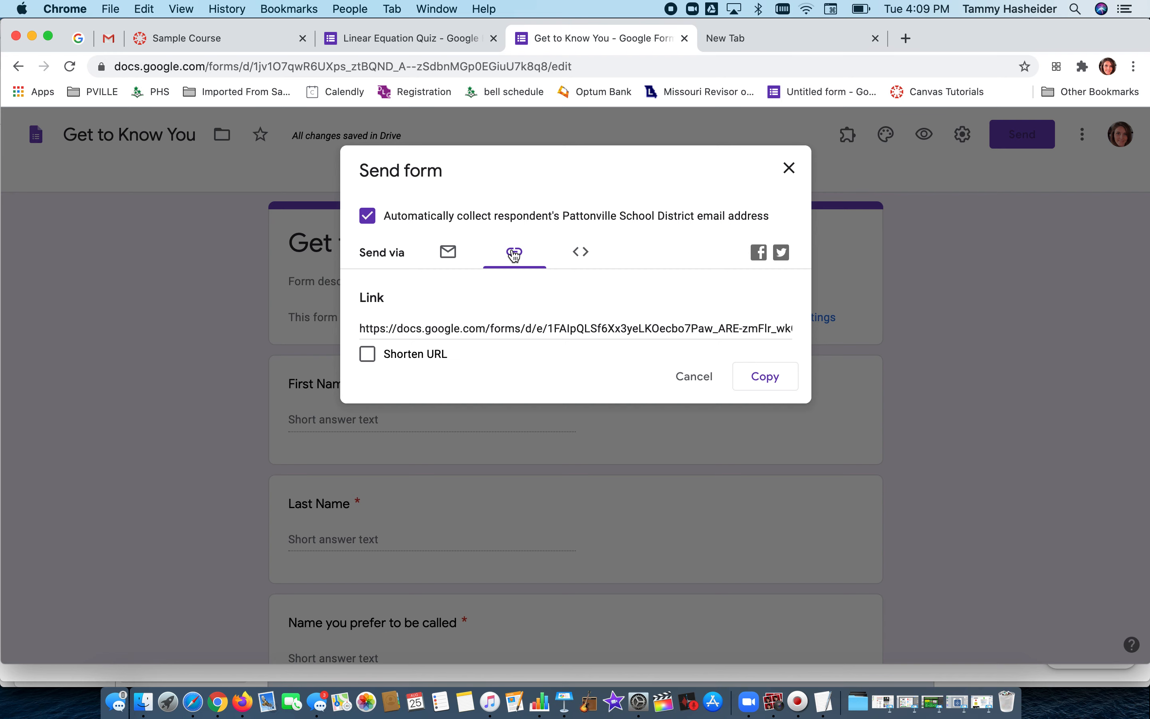
left_click(586, 255)
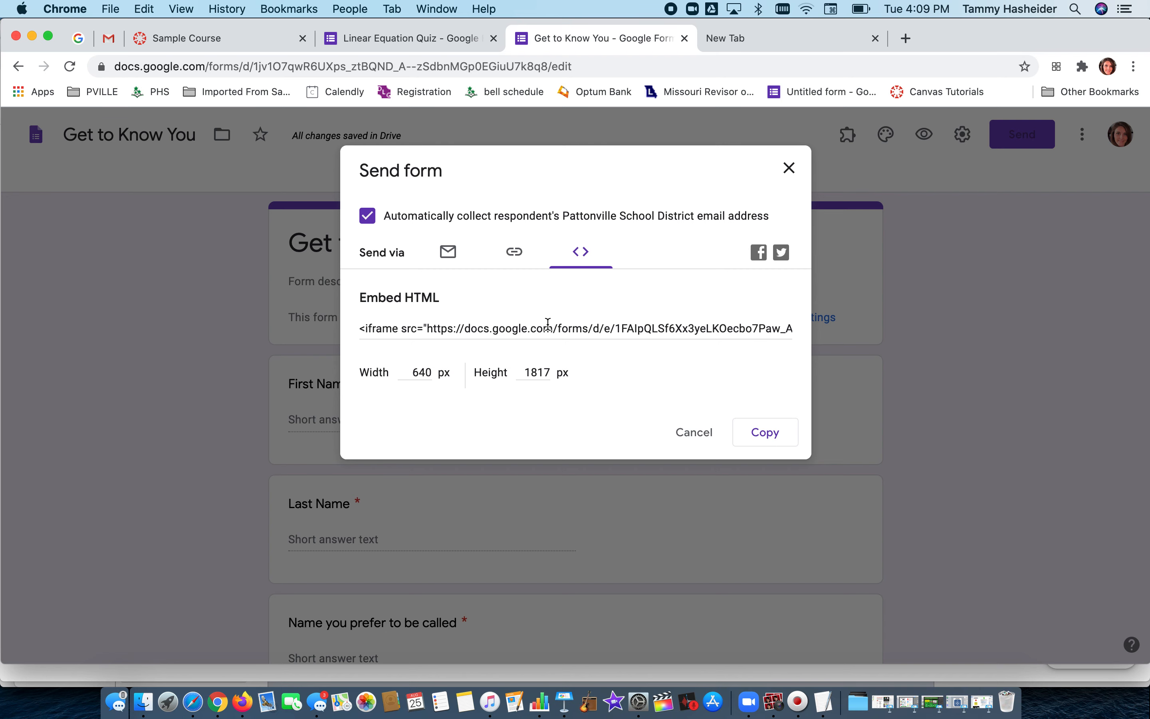
left_click(520, 252)
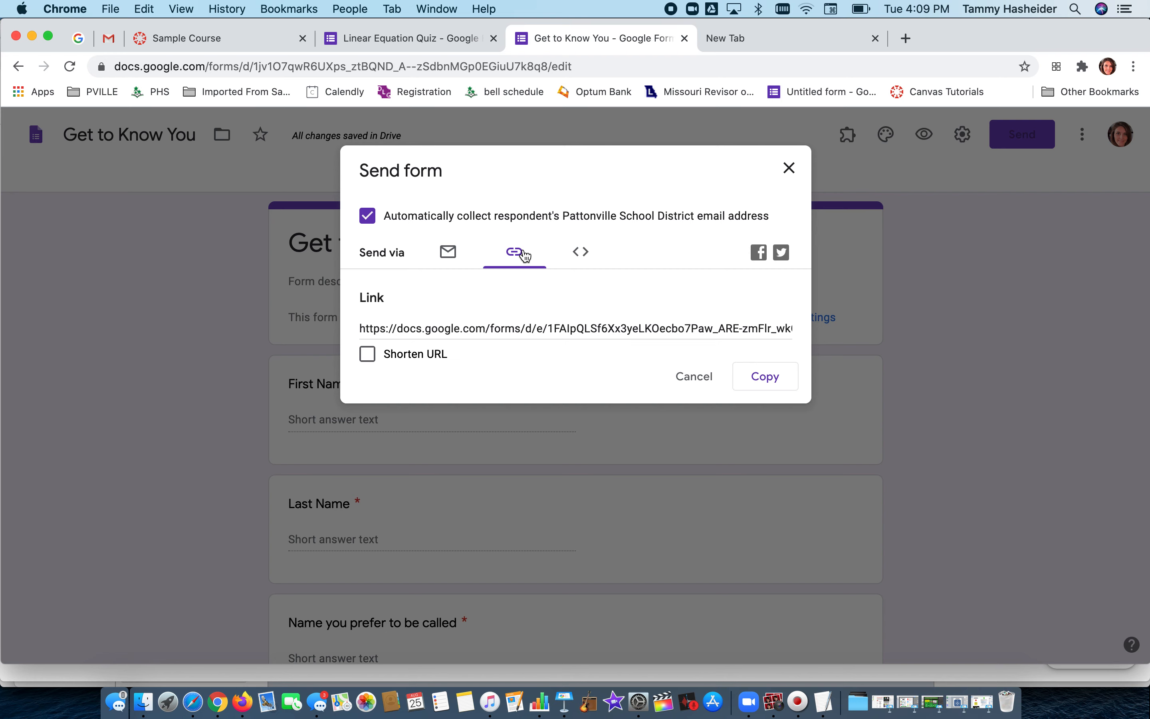
left_click(545, 328)
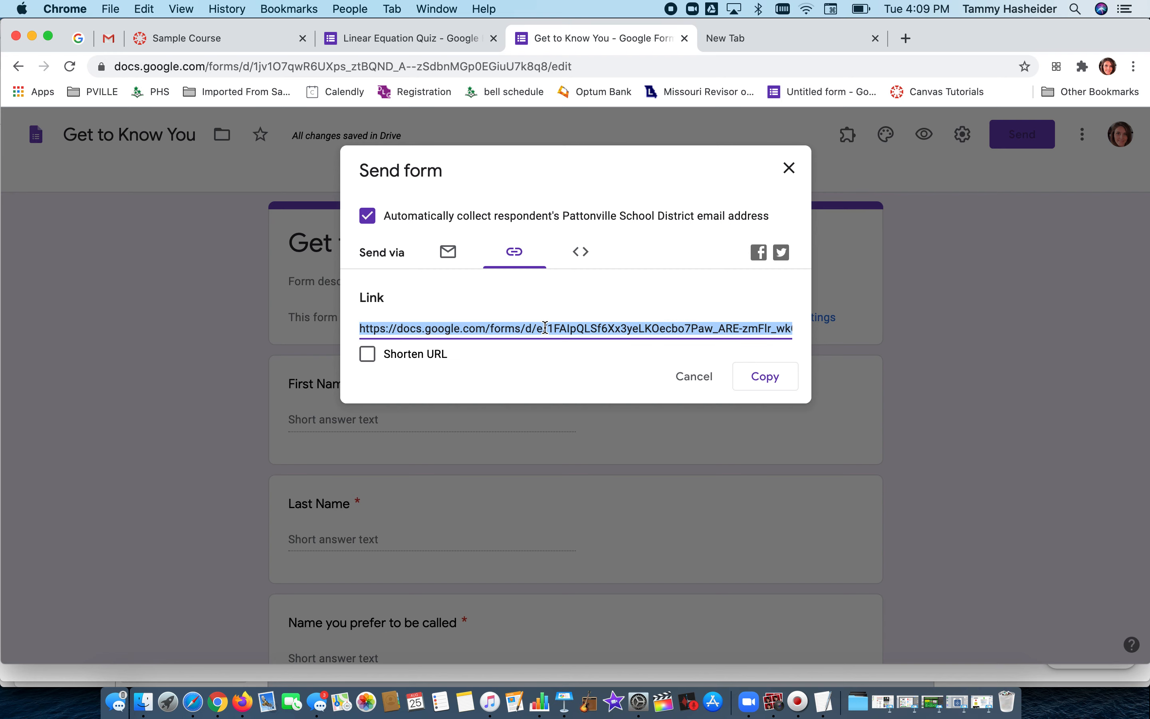
left_click(781, 387)
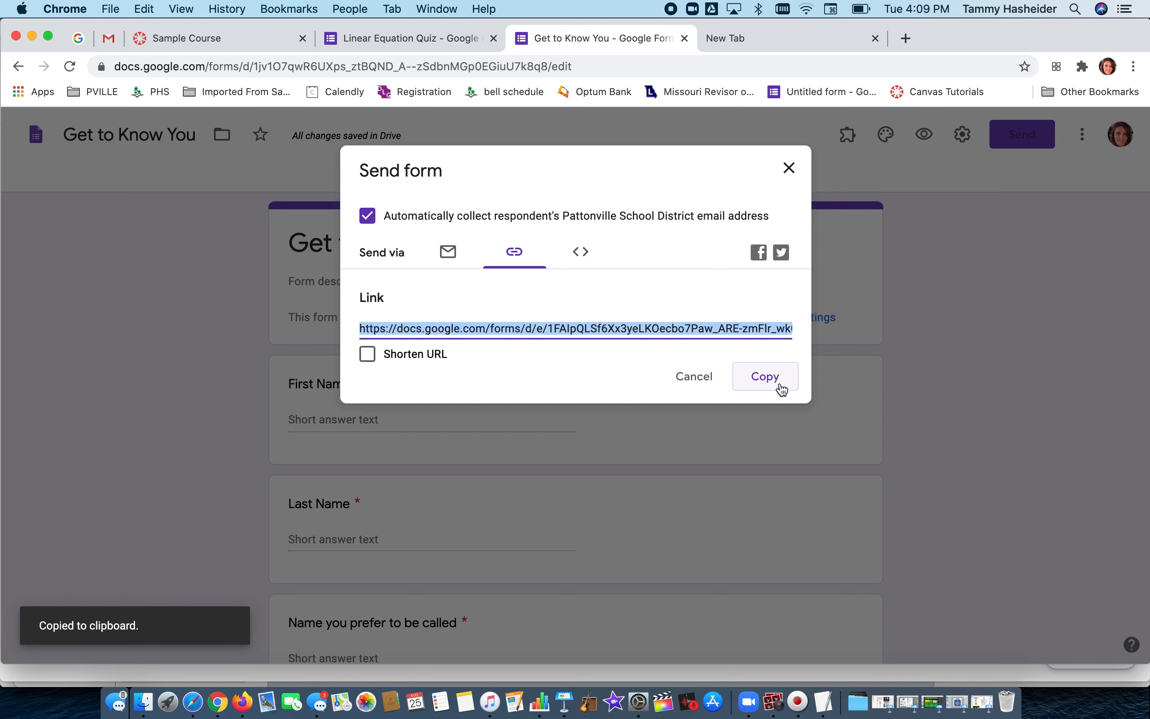
Switch to the Sample Course in Canvas and start adding an External URL item to the This Week module.
left_click(184, 39)
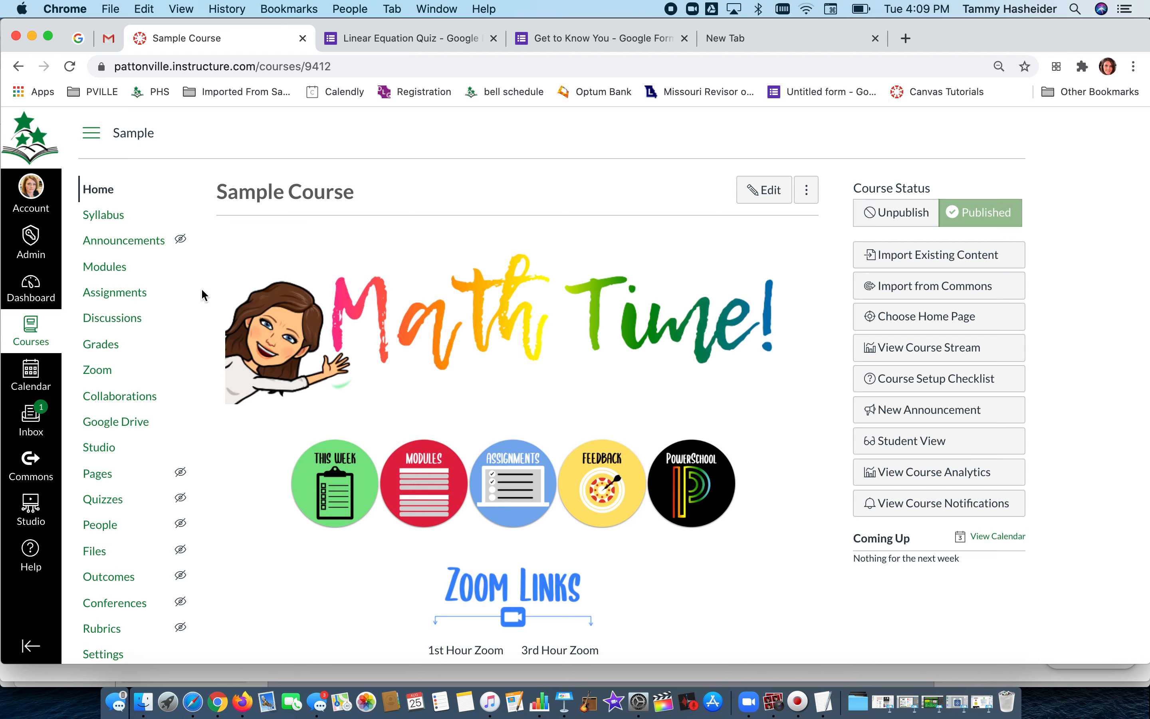
left_click(110, 267)
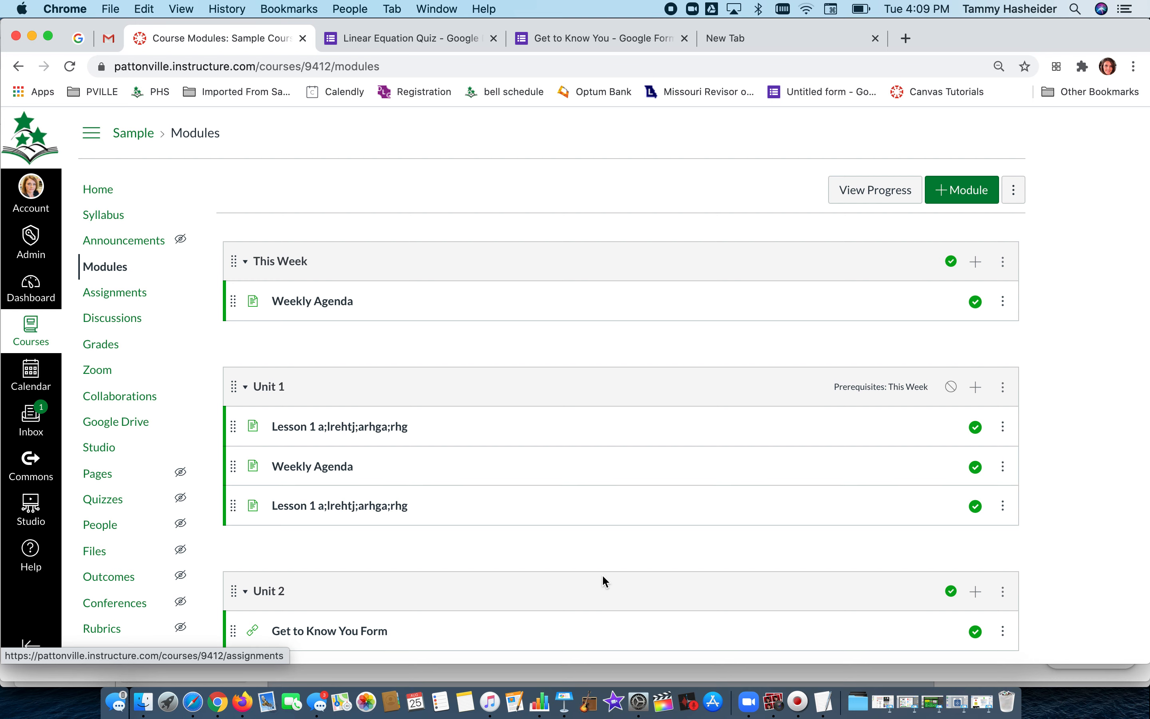
scroll(602, 574, "down", 5)
scroll(602, 574, "up", 5)
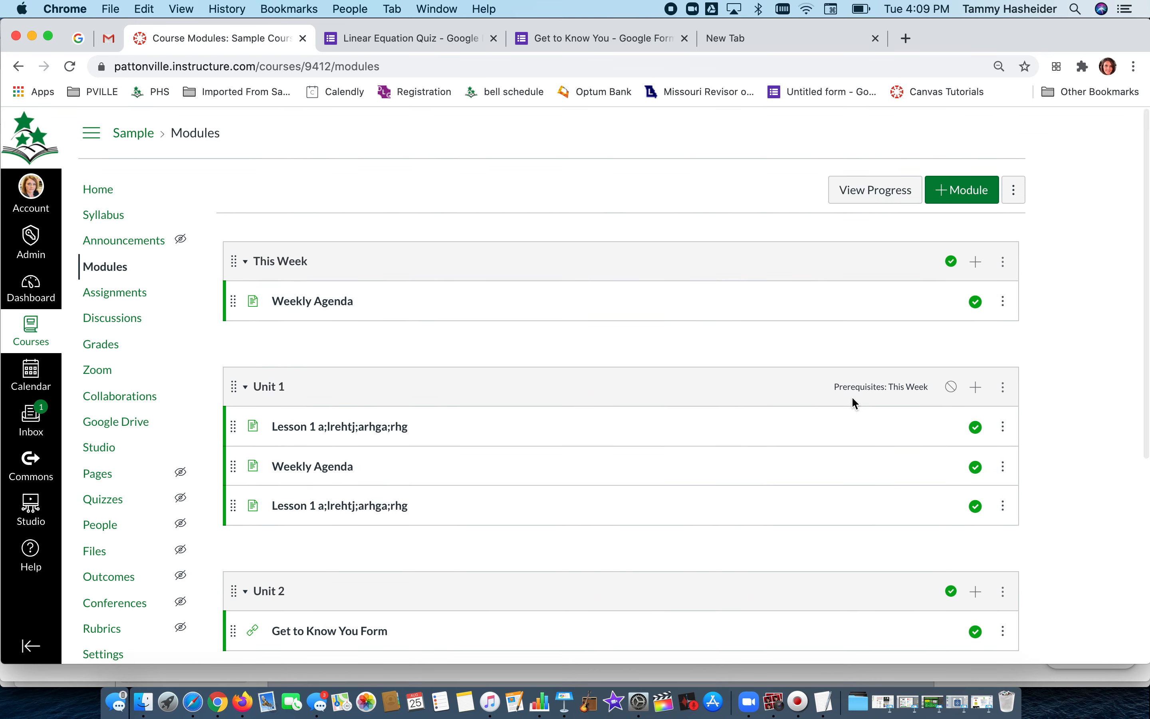
left_click(974, 264)
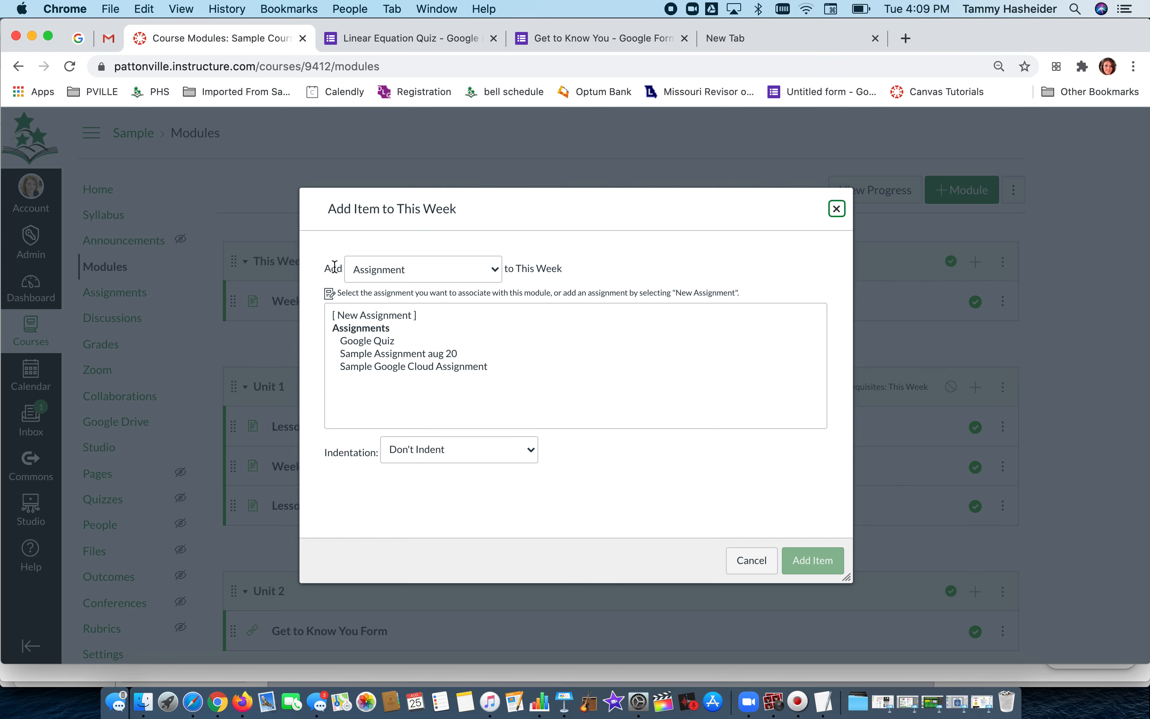
left_click(494, 269)
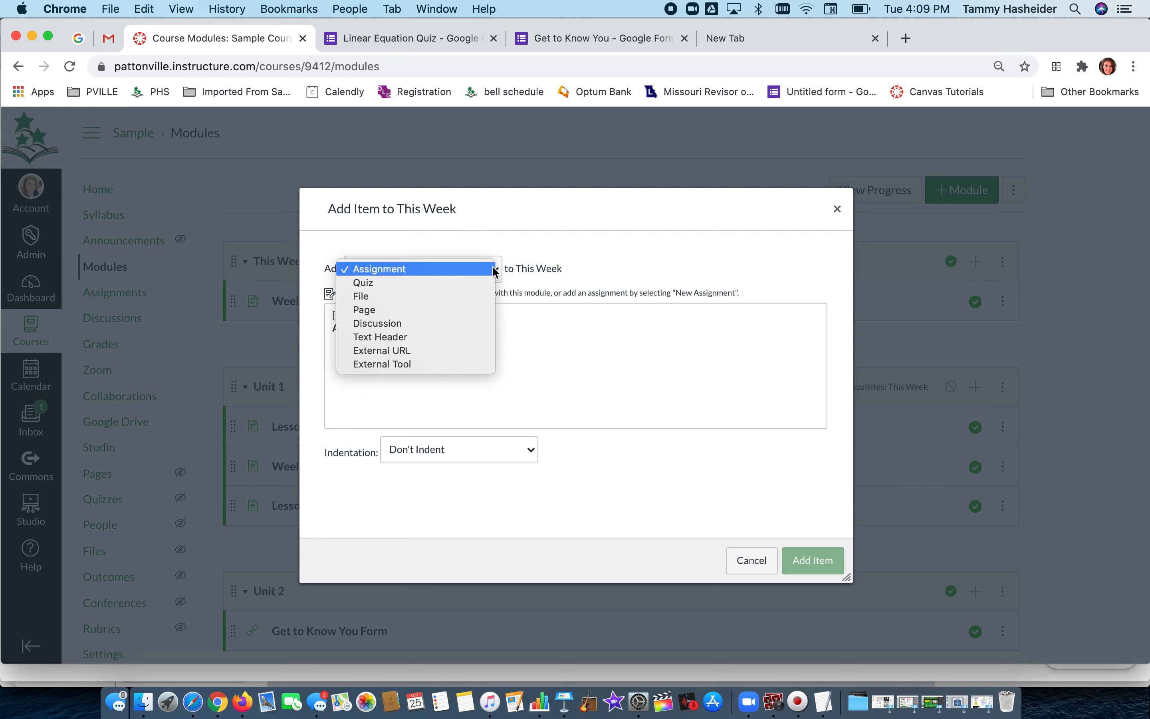
left_click(434, 354)
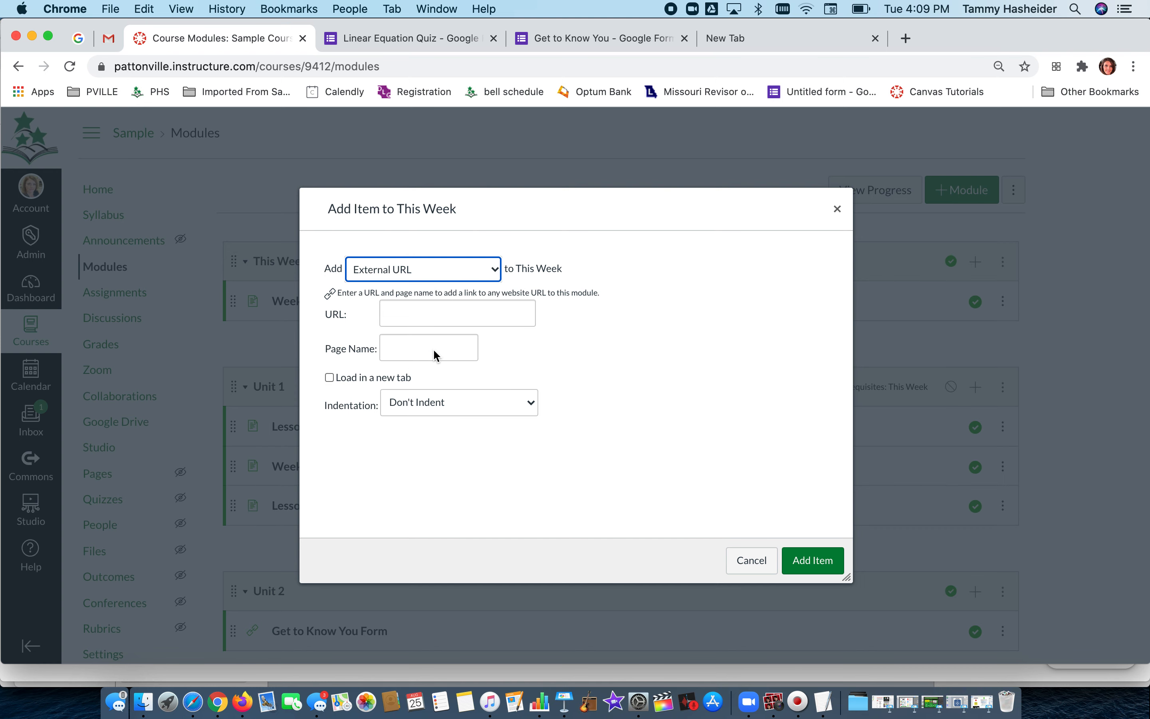
Paste the form link as the new item's URL, and copy the link again from the form's send options.
left_click(419, 315)
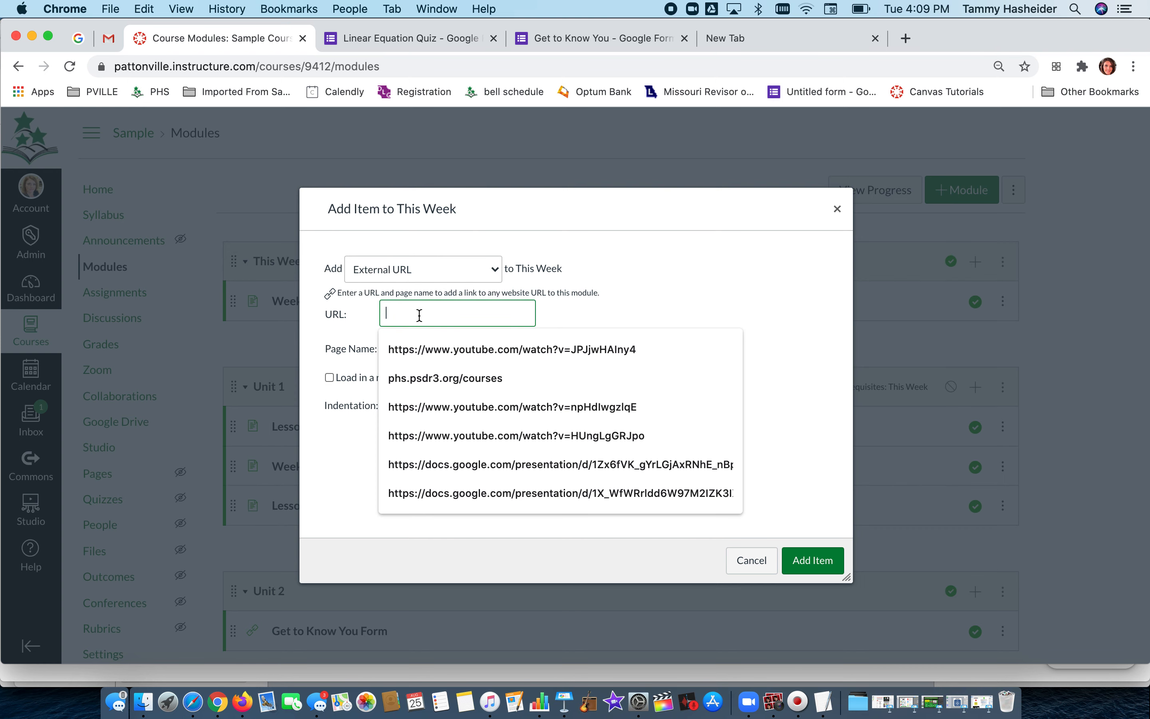
key("super+v")
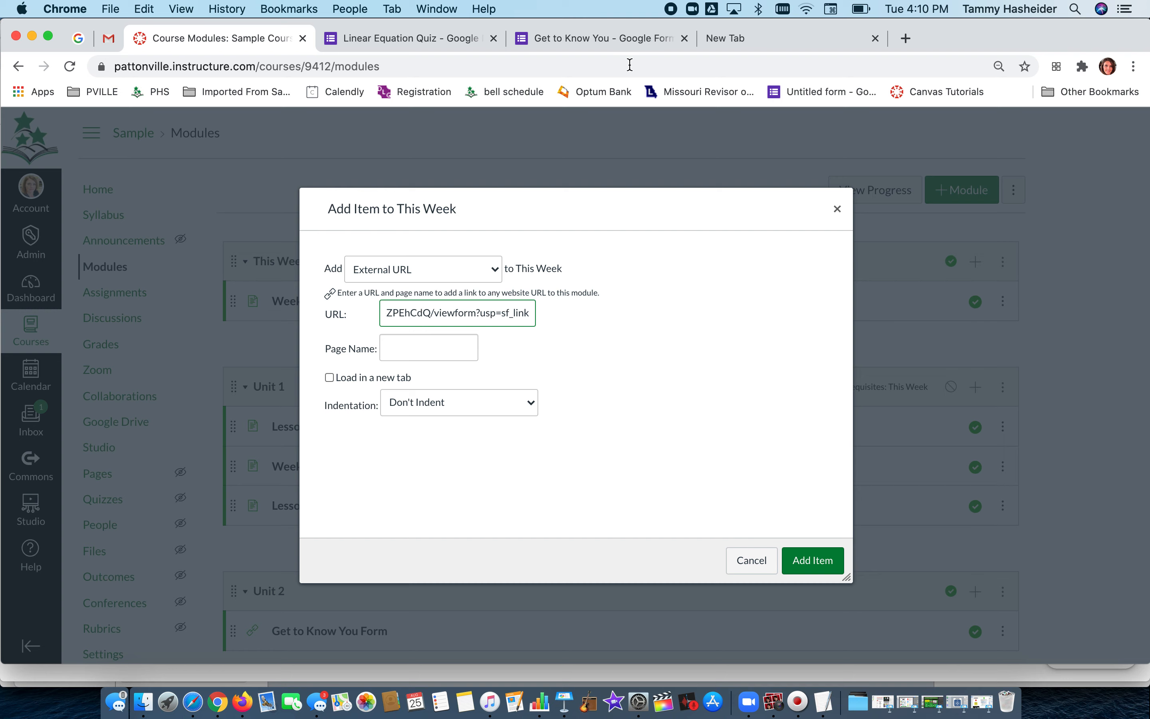
left_click(627, 40)
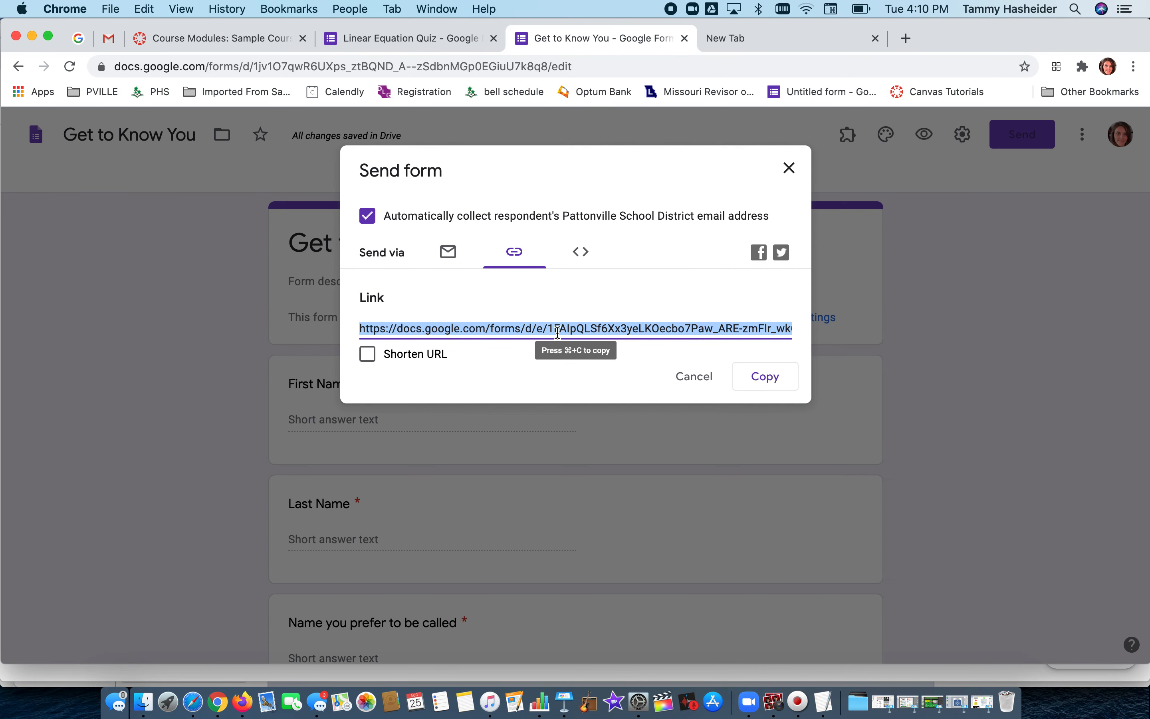
left_click(764, 382)
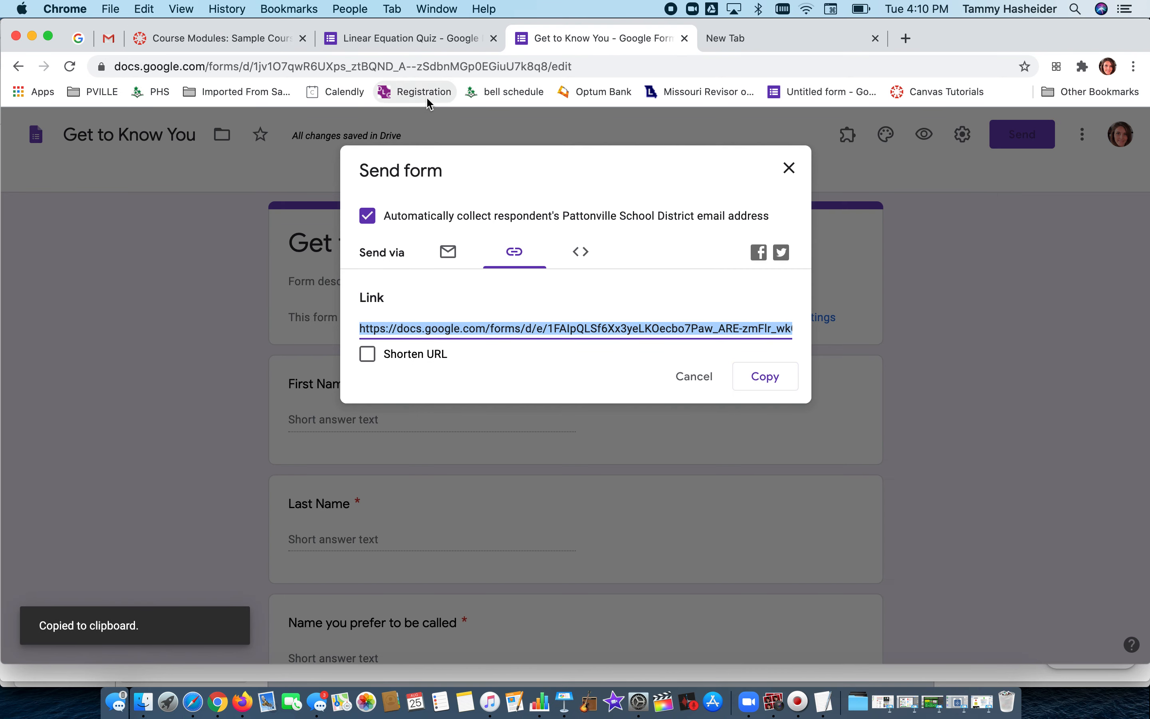
left_click(218, 38)
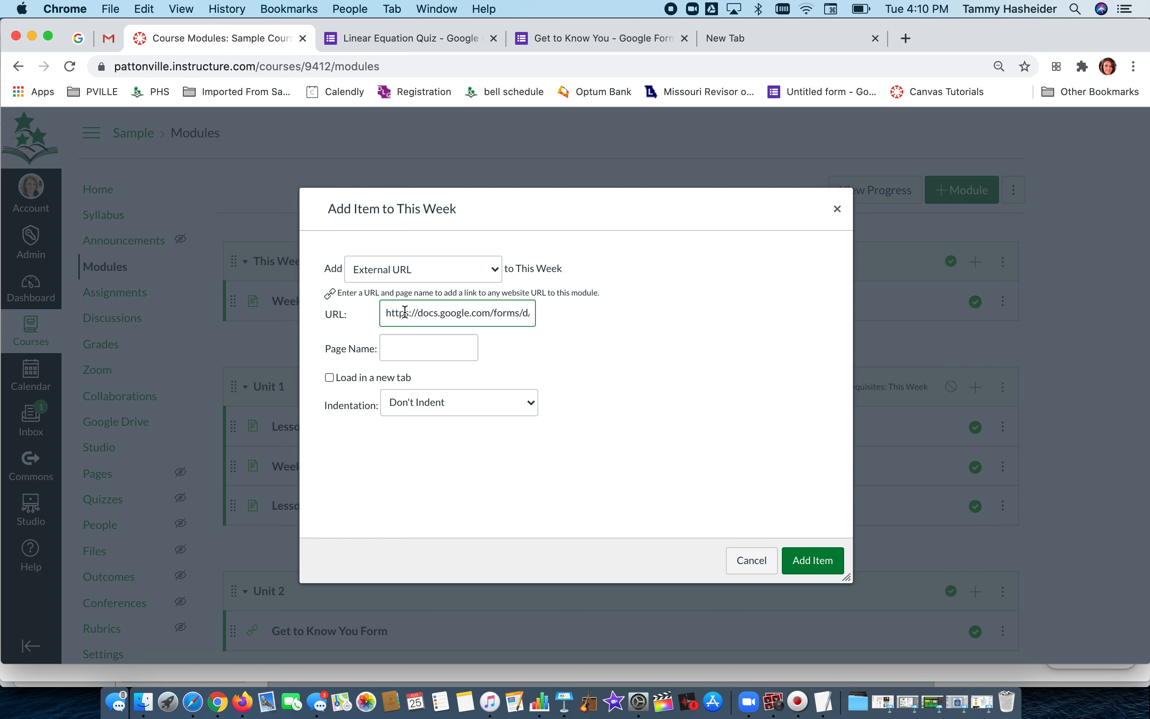
Name the external link "Get to Know You Form", add it to the This Week module and publish it.
left_click(405, 349)
type("Get to Know You Fo")
left_click(438, 383)
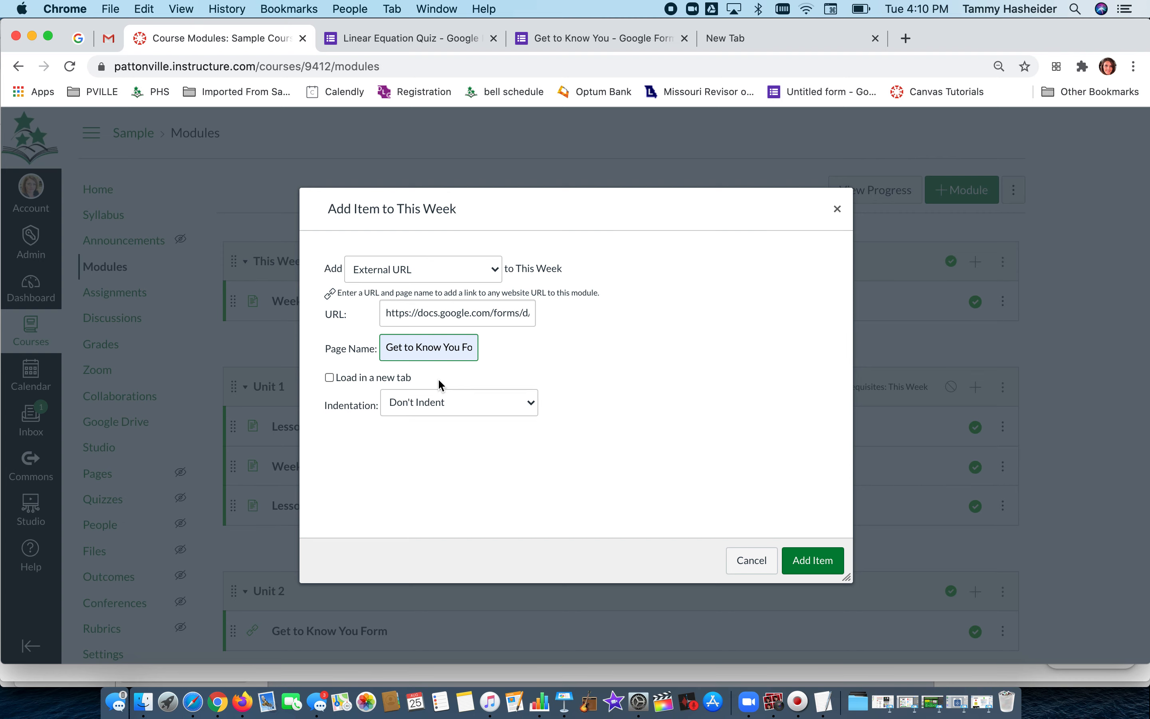
left_click(814, 561)
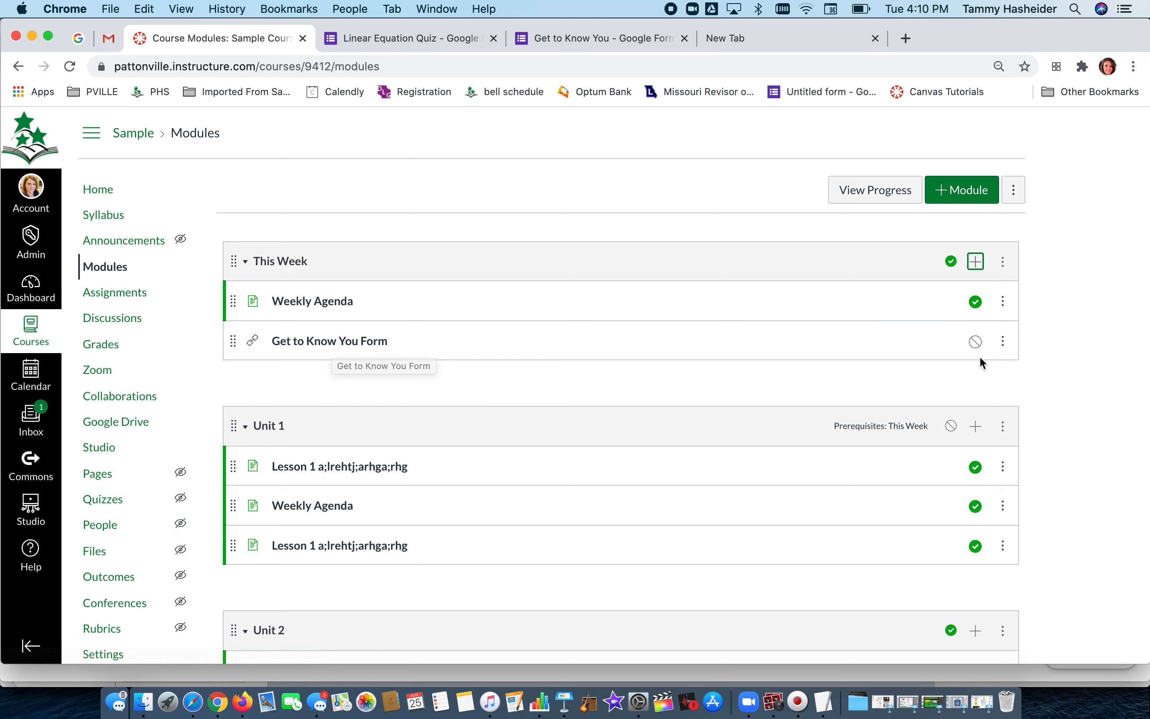
left_click(975, 341)
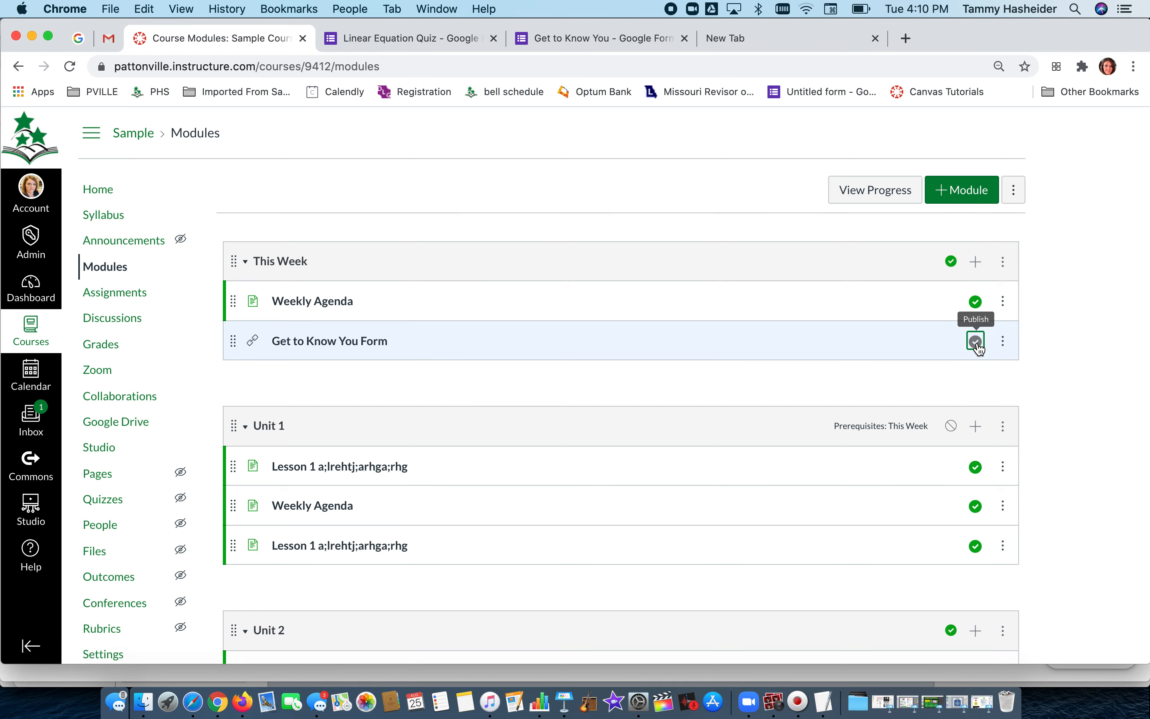
left_click(952, 262)
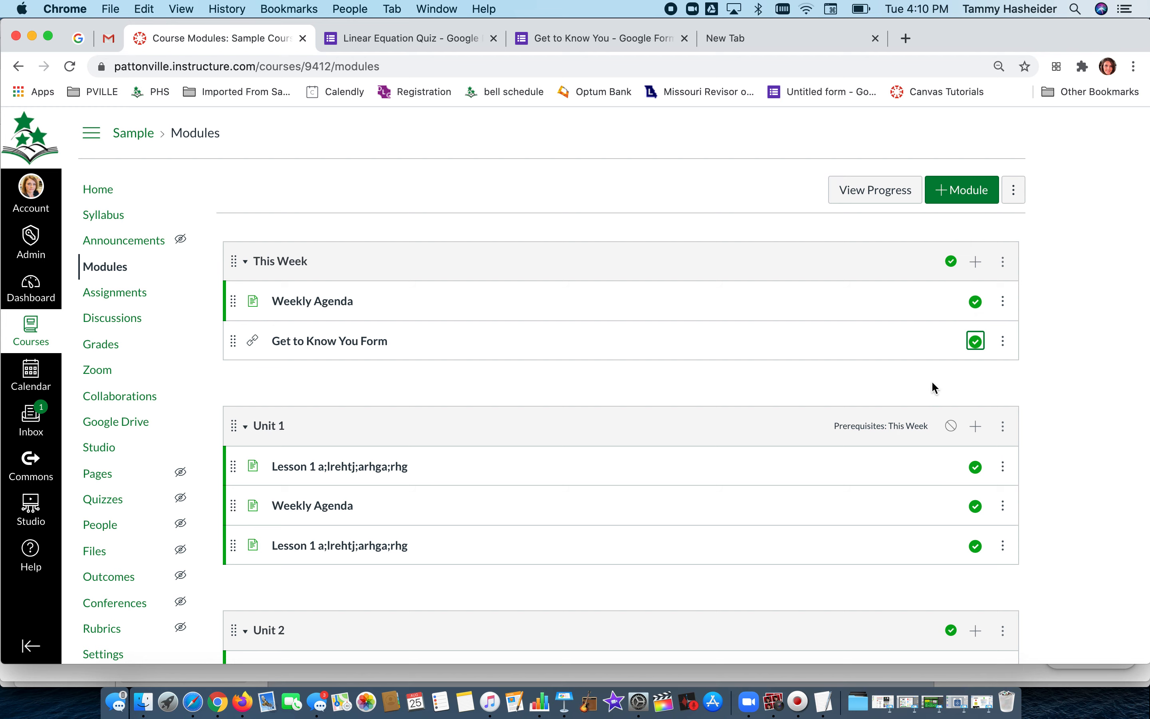
Switch to the student's browser window and open the Get to Know You Form from the Sample course's This Week module.
key("ctrl+Right")
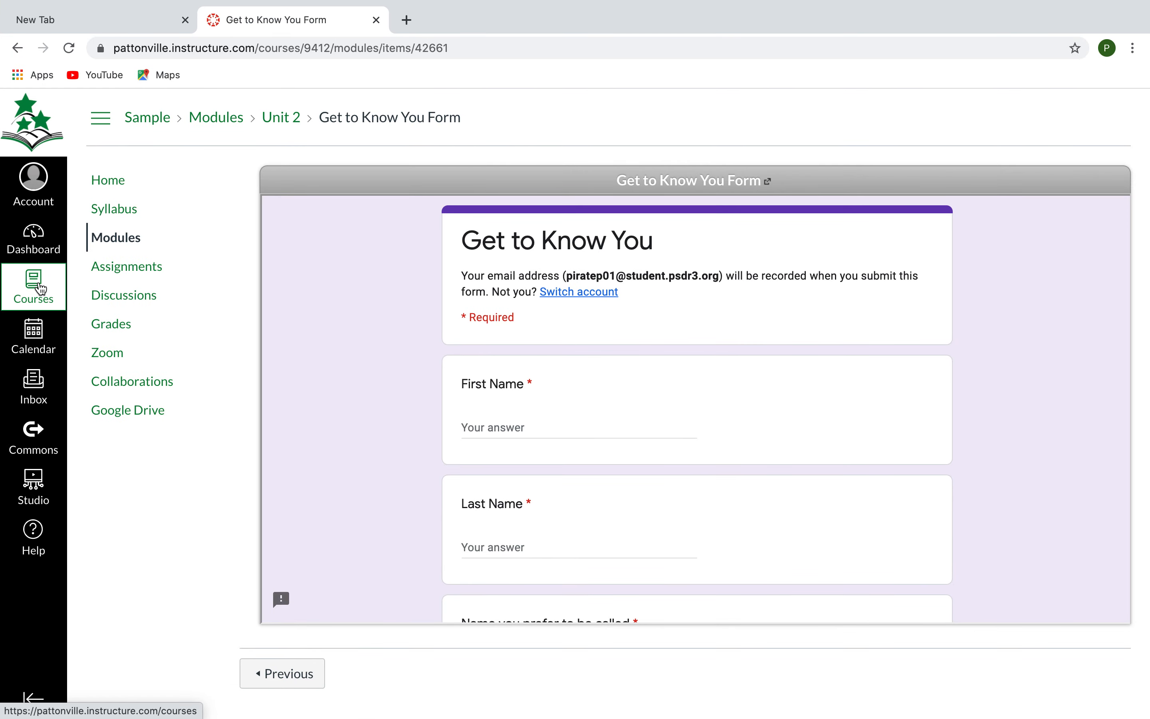
left_click(33, 285)
left_click(144, 282)
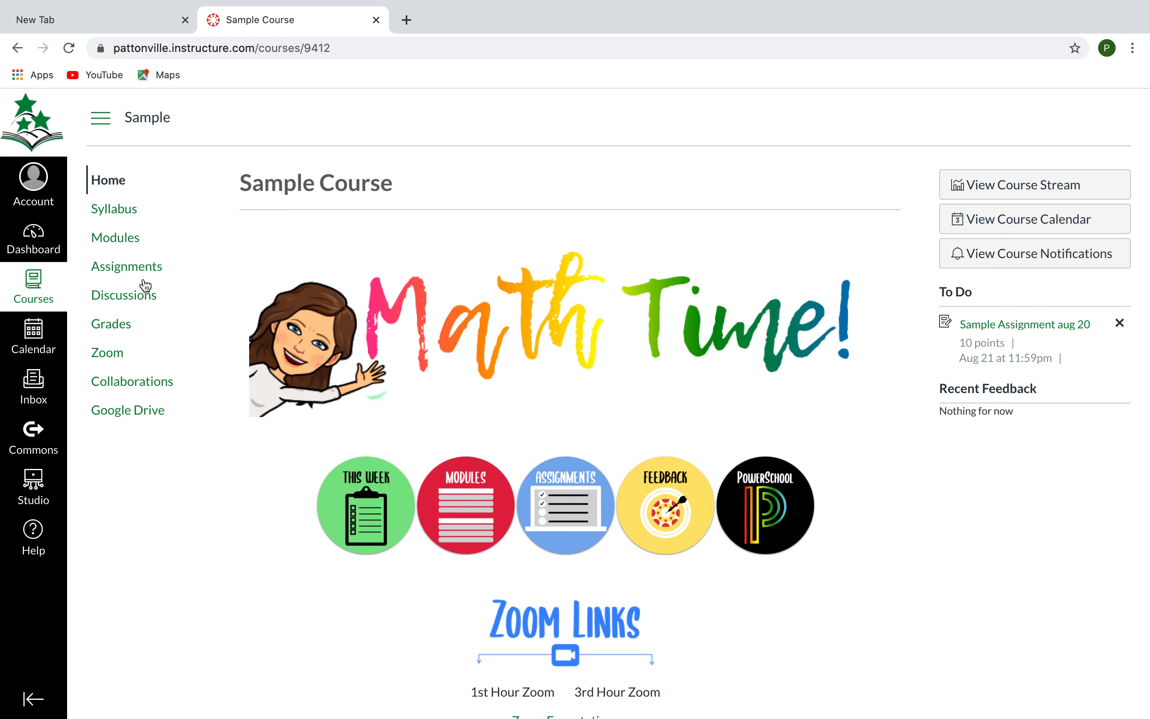
left_click(130, 240)
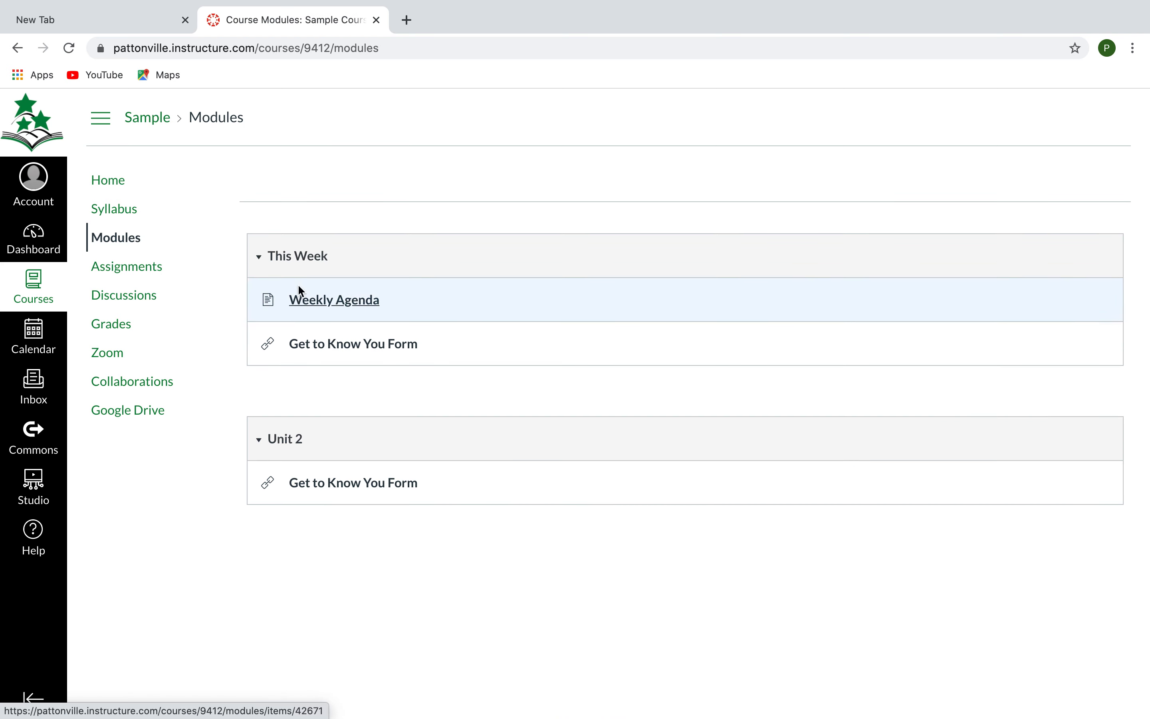
left_click(365, 349)
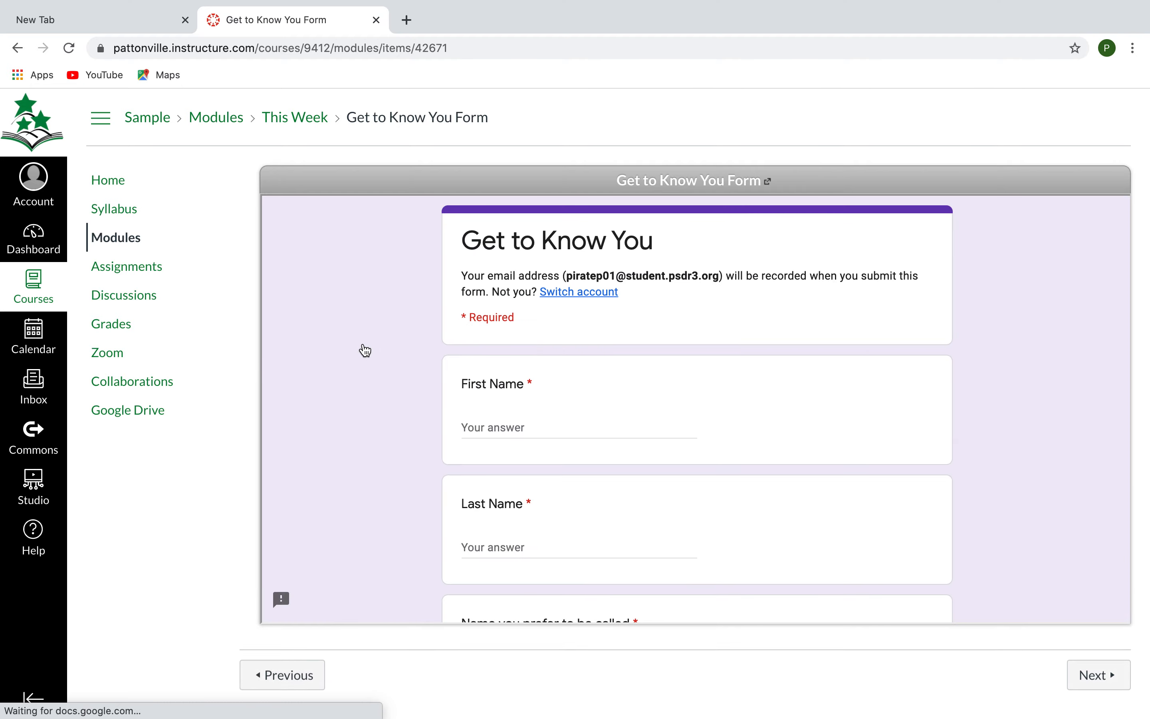
Review the embedded form's questions from start to Submit as a student, and leave for the course home page.
scroll(545, 447, "down", 7)
scroll(545, 447, "down", 5)
scroll(545, 447, "up", 15)
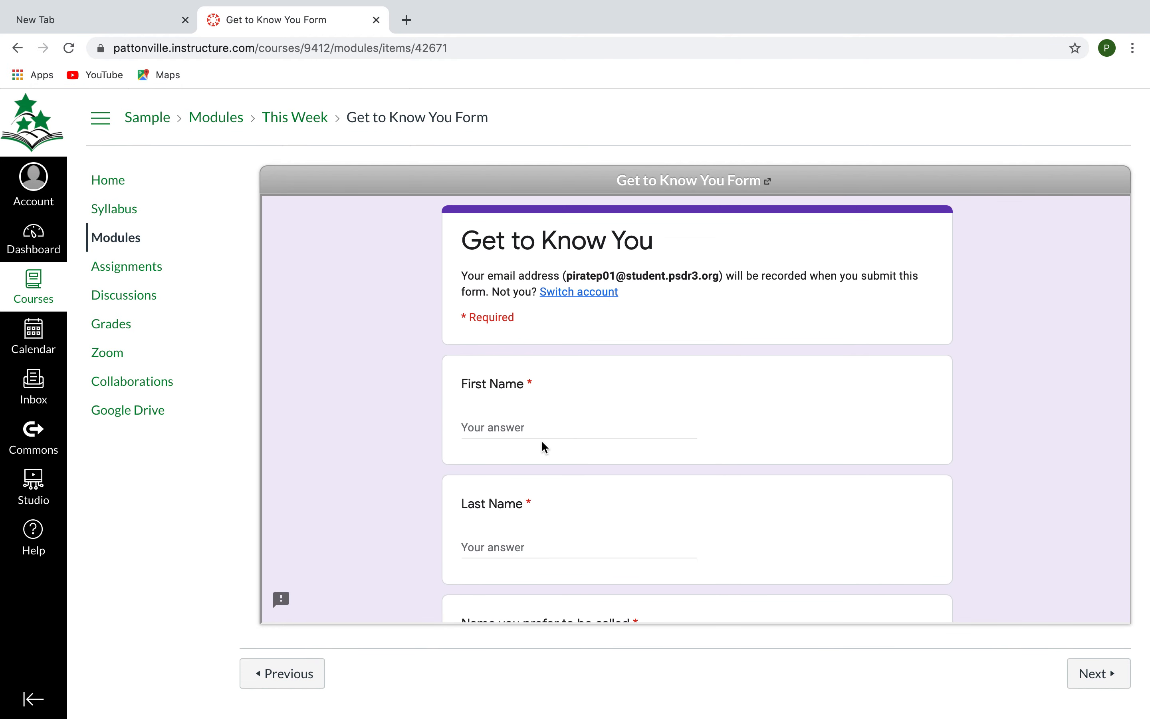
scroll(545, 447, "down", 15)
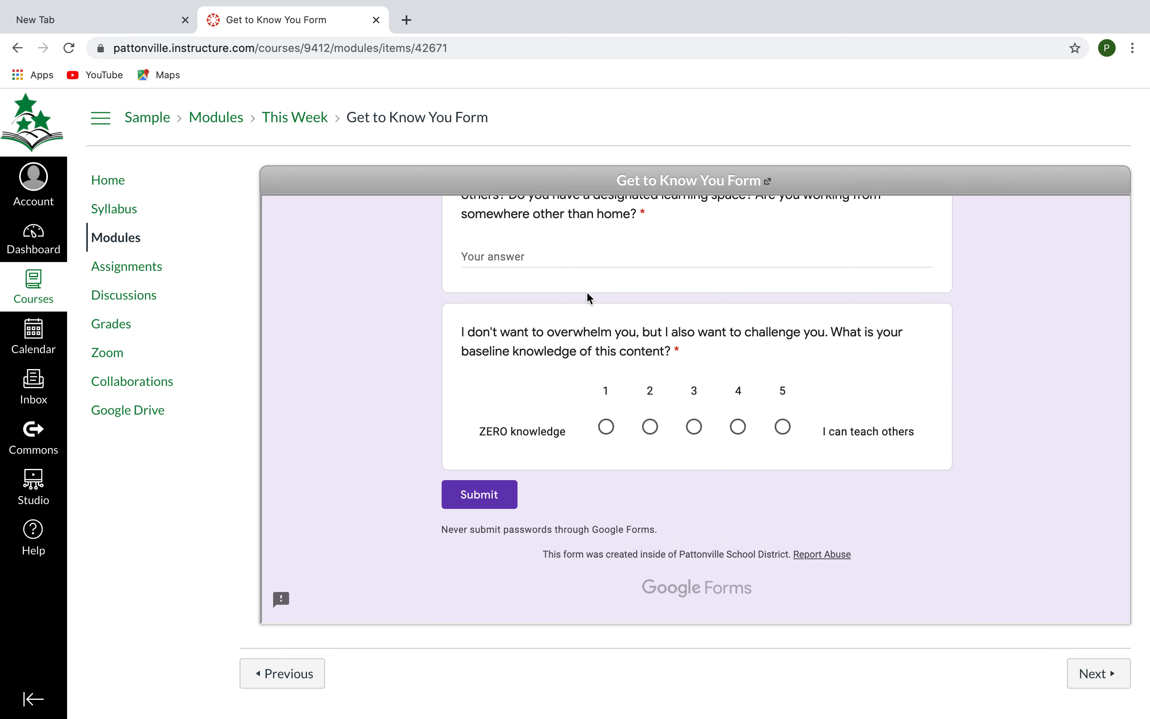
scroll(545, 316, "up", 15)
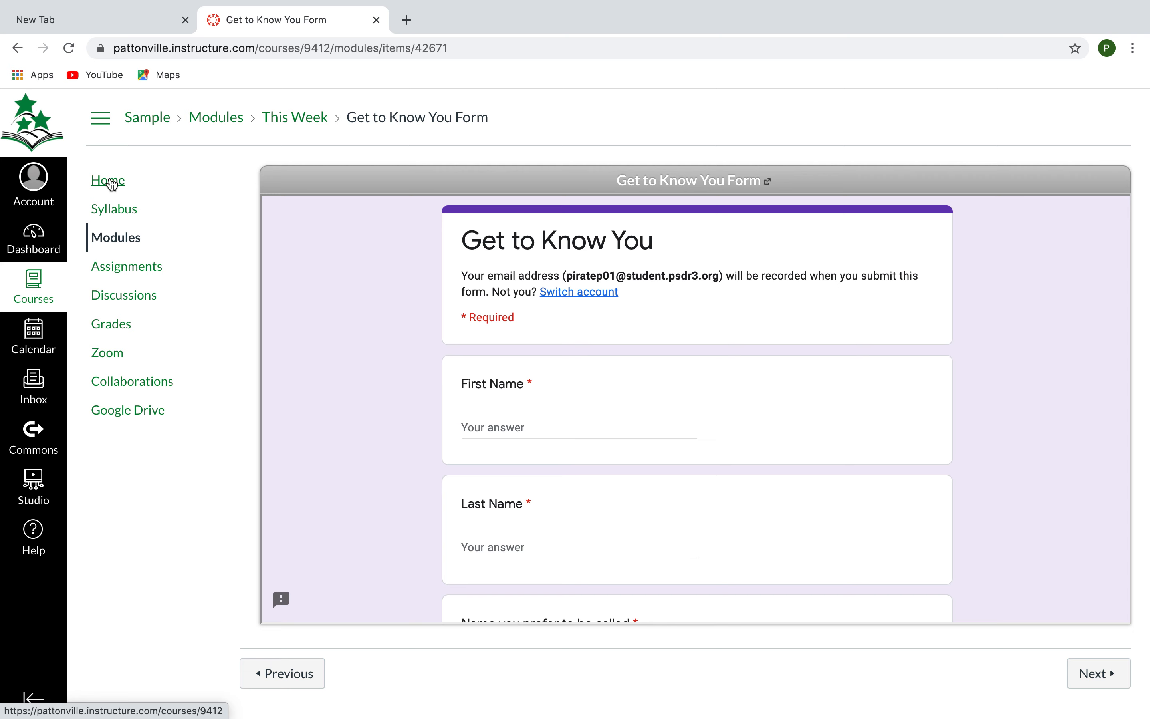
left_click(110, 183)
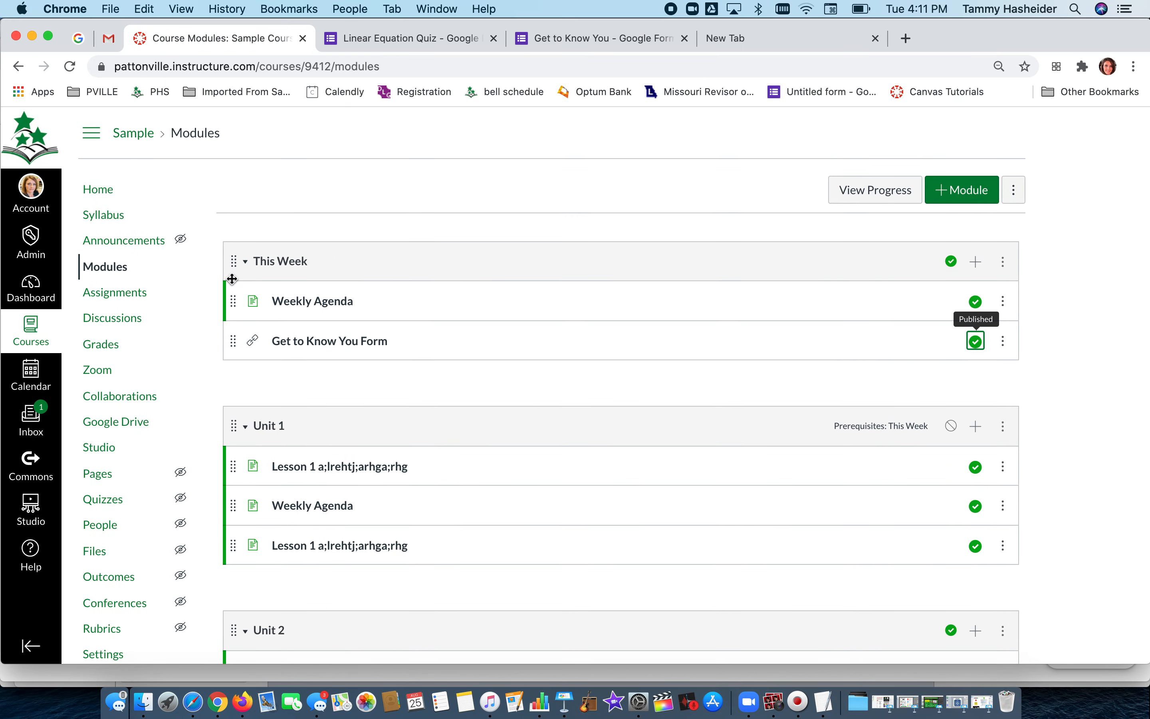
Link the This Week button on the course home page to the This Week module and save the page.
left_click(101, 190)
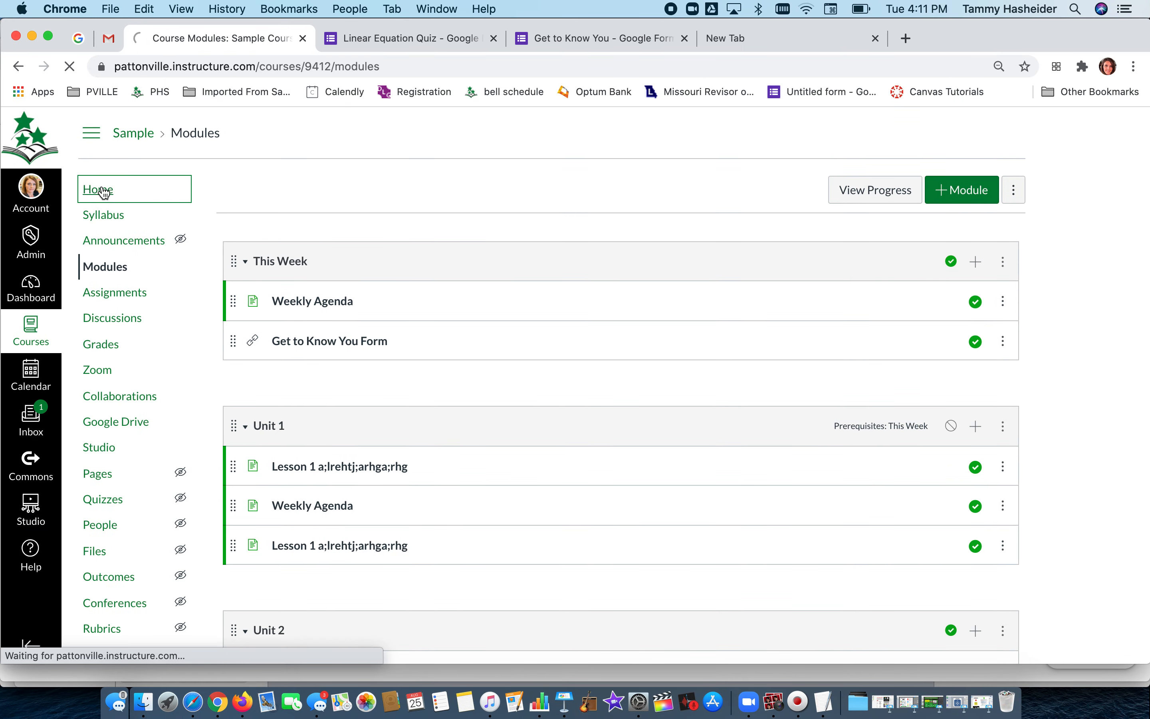
scroll(515, 542, "down", 3)
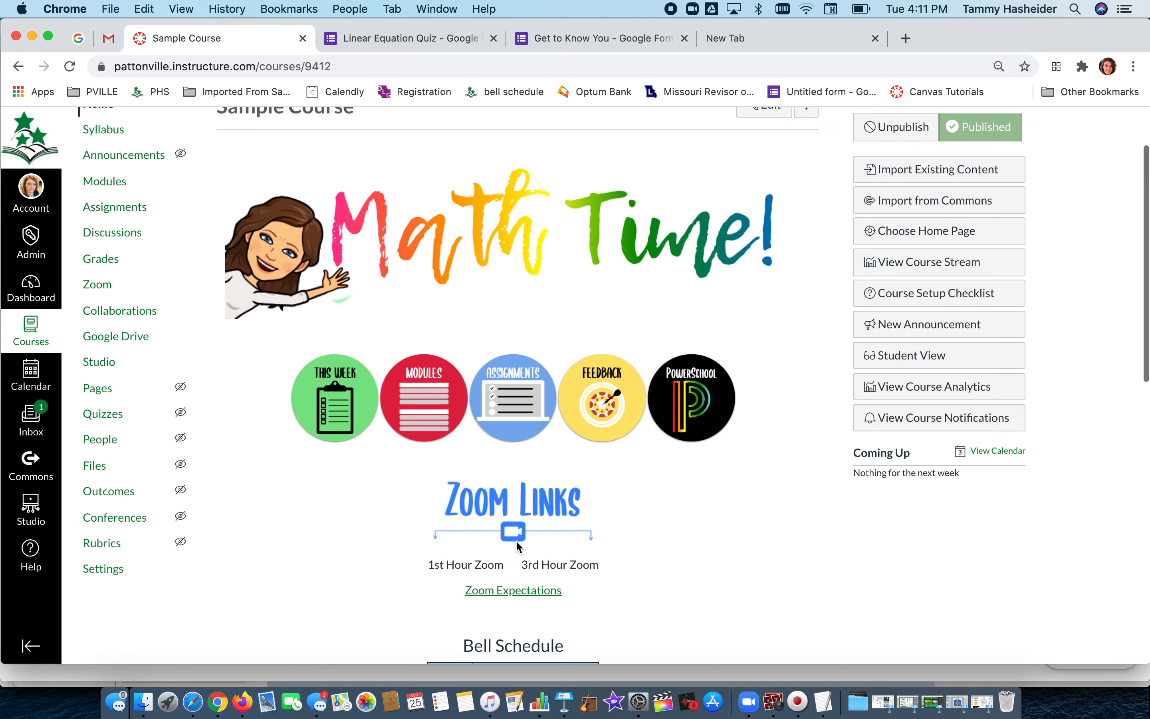
scroll(617, 333, "up", 2)
left_click(764, 147)
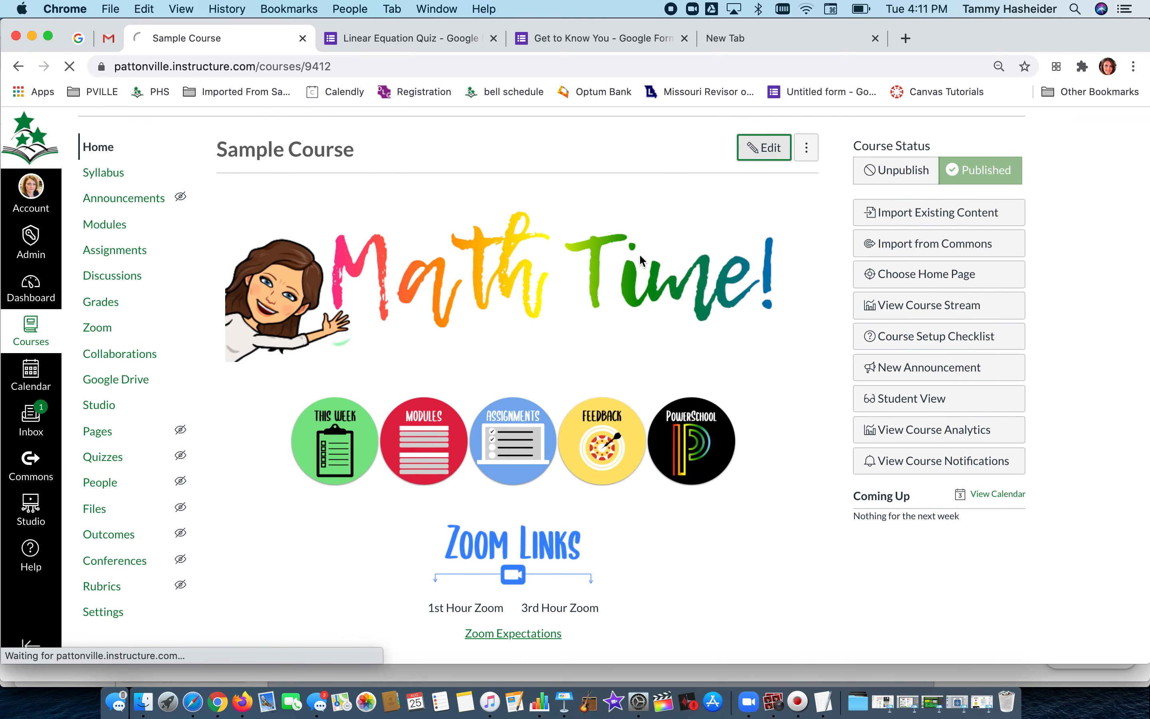
left_click(343, 471)
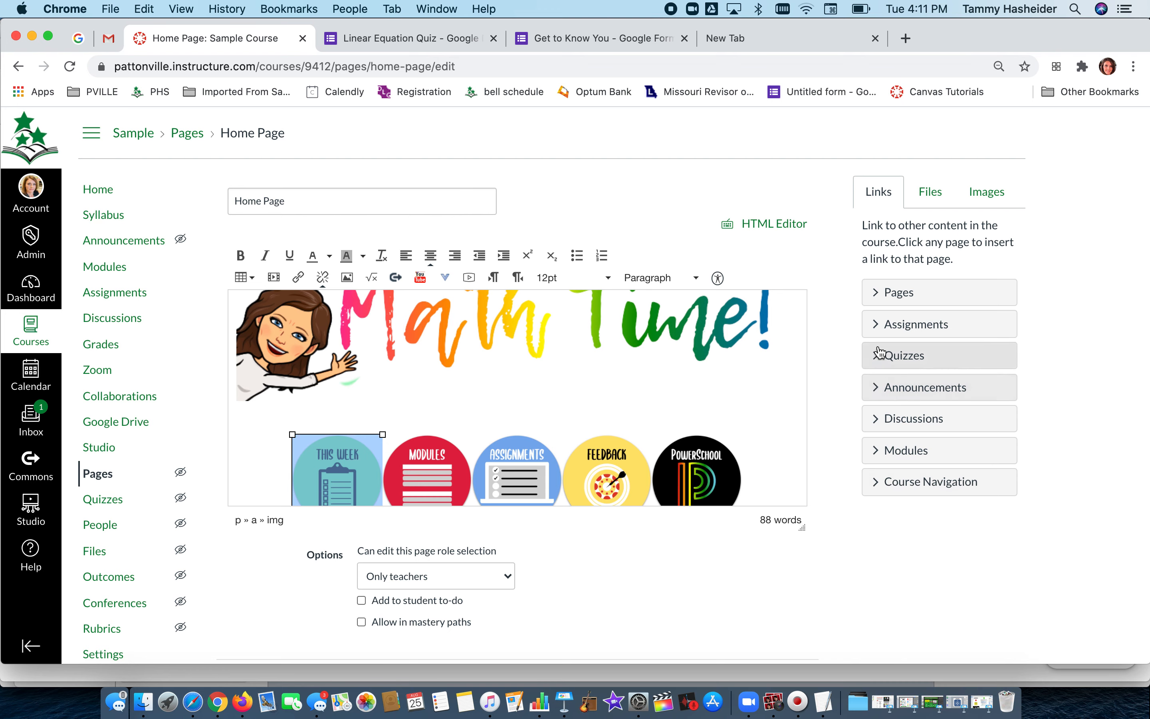
left_click(877, 293)
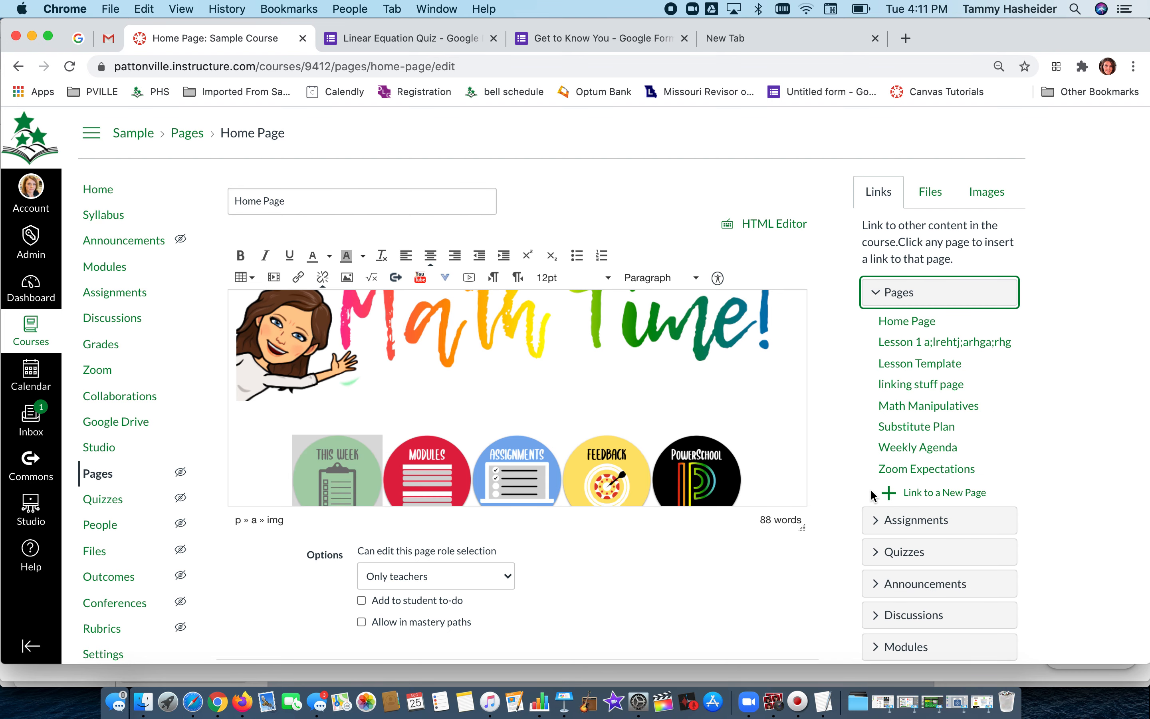
scroll(873, 494, "down", 2)
left_click(874, 587)
scroll(880, 566, "down", 2)
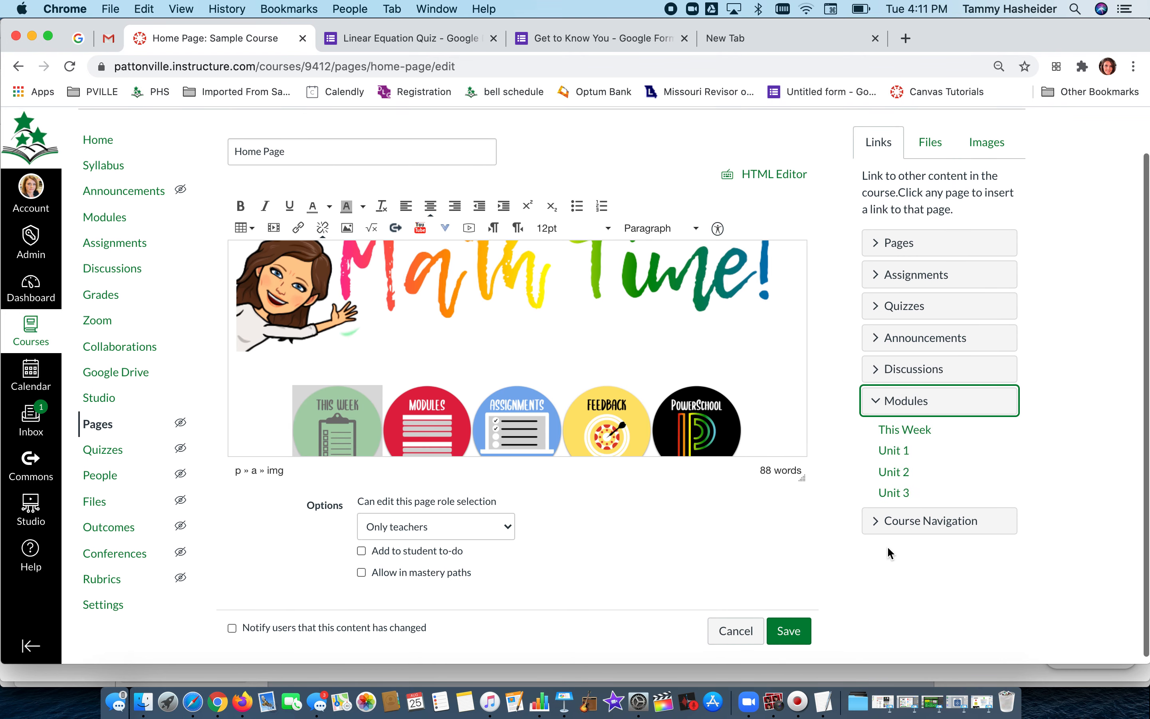
left_click(905, 429)
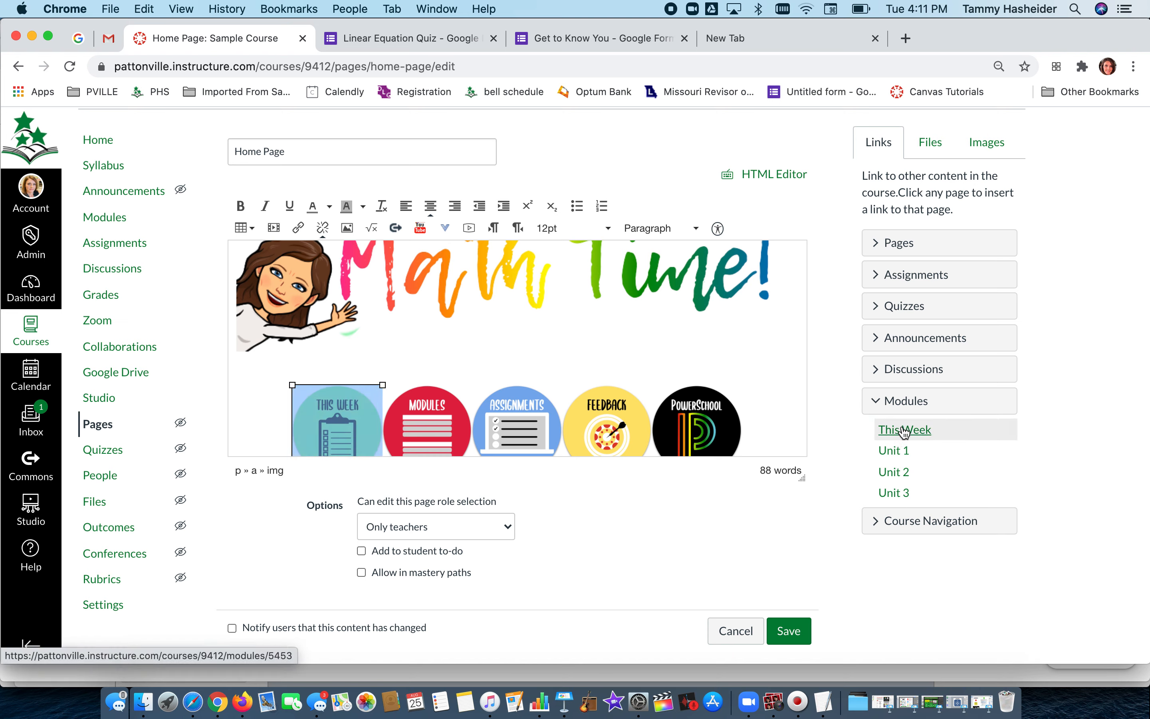
left_click(792, 628)
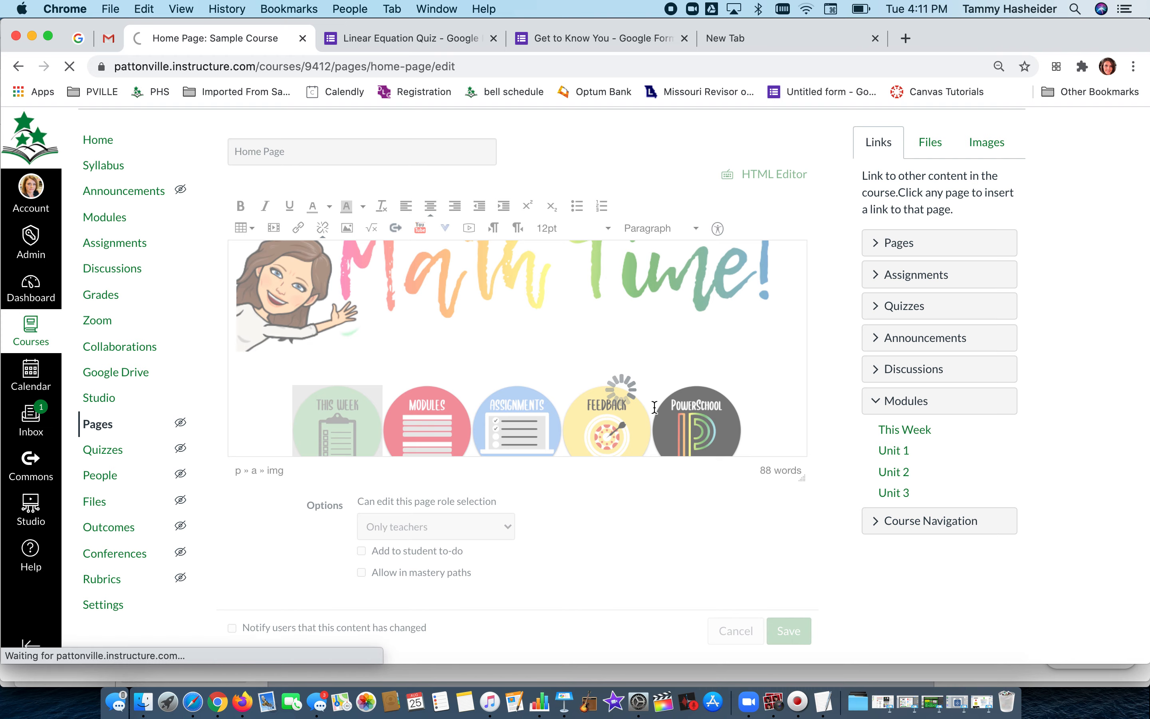
Switch to the student's browser window, reload the course home page and open its This Week button.
key("ctrl+Right")
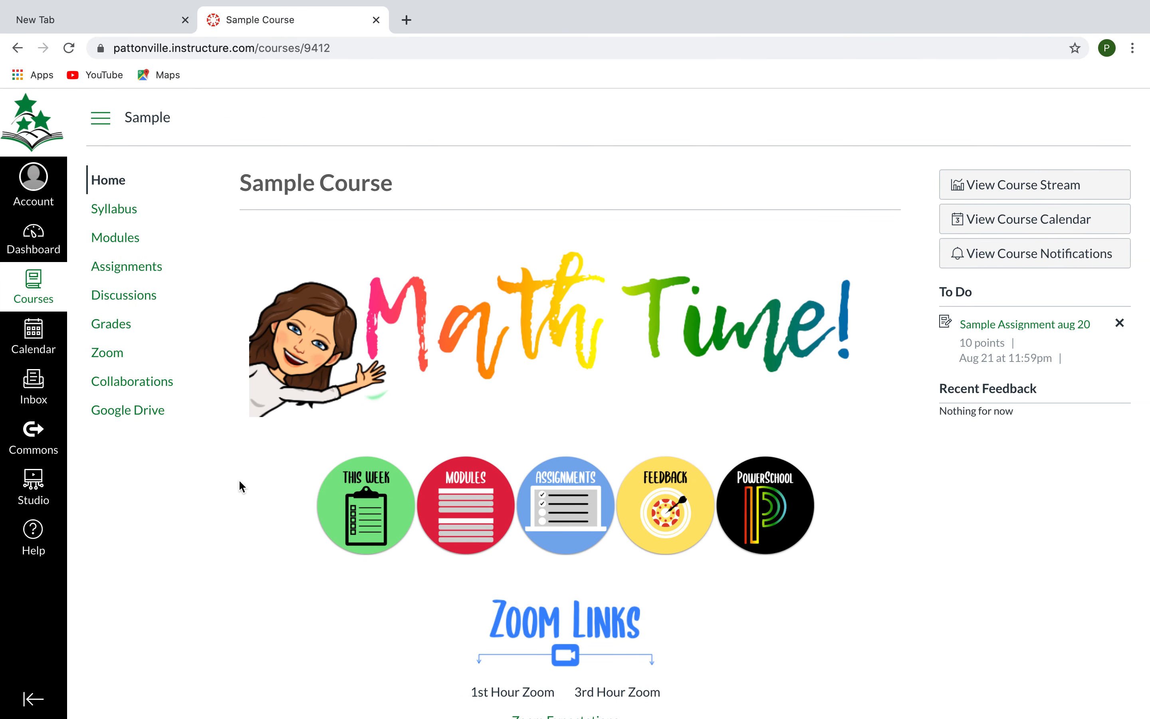
key("super+r")
left_click(367, 507)
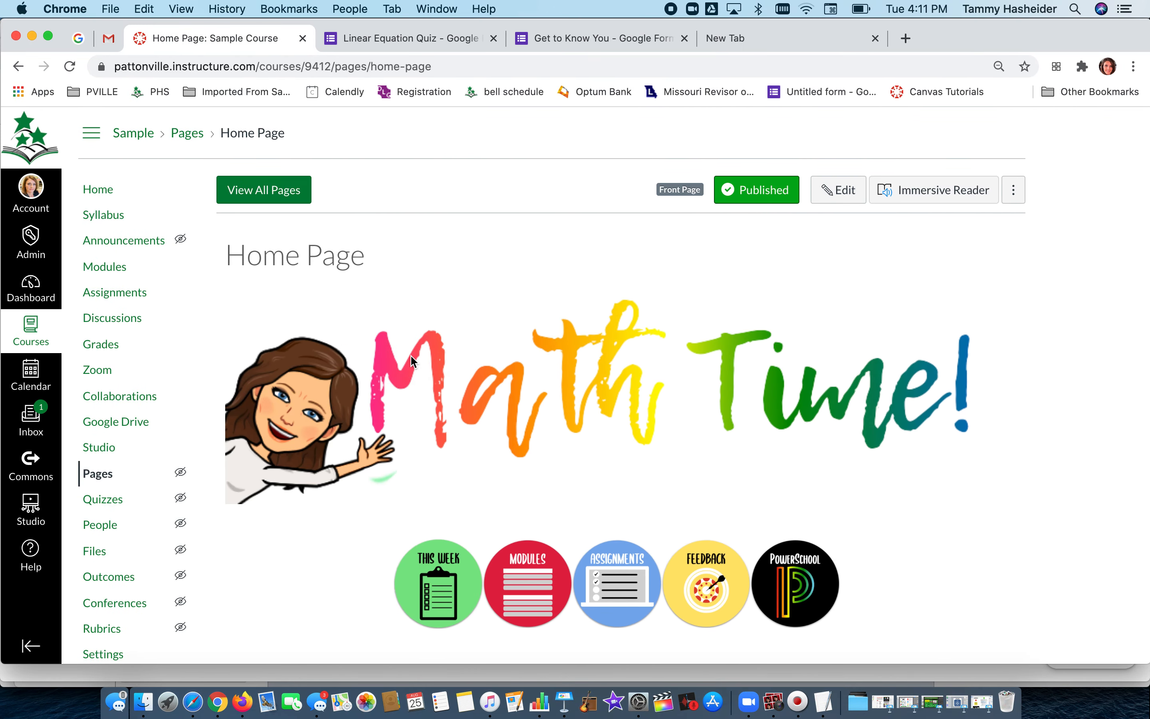
Edit the Weekly Agenda page, adding a numbered list under Monday with "Fill out Get to Know You Form" and "Join Zoom Meeting".
left_click(261, 199)
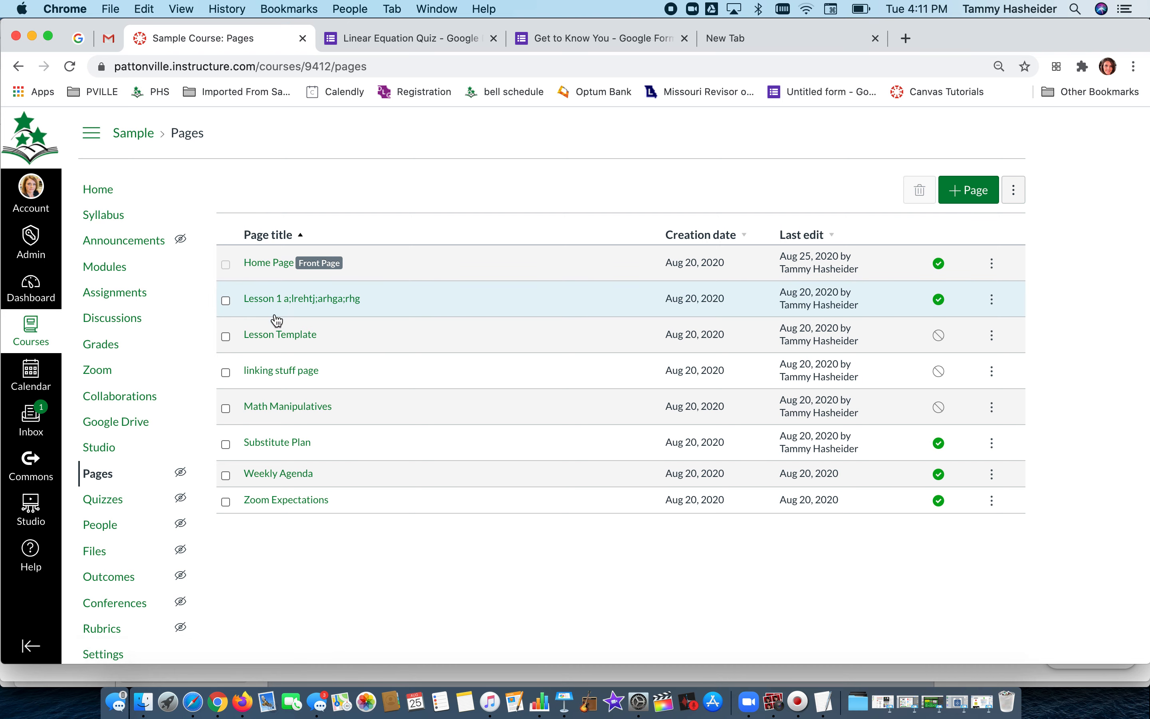
left_click(273, 471)
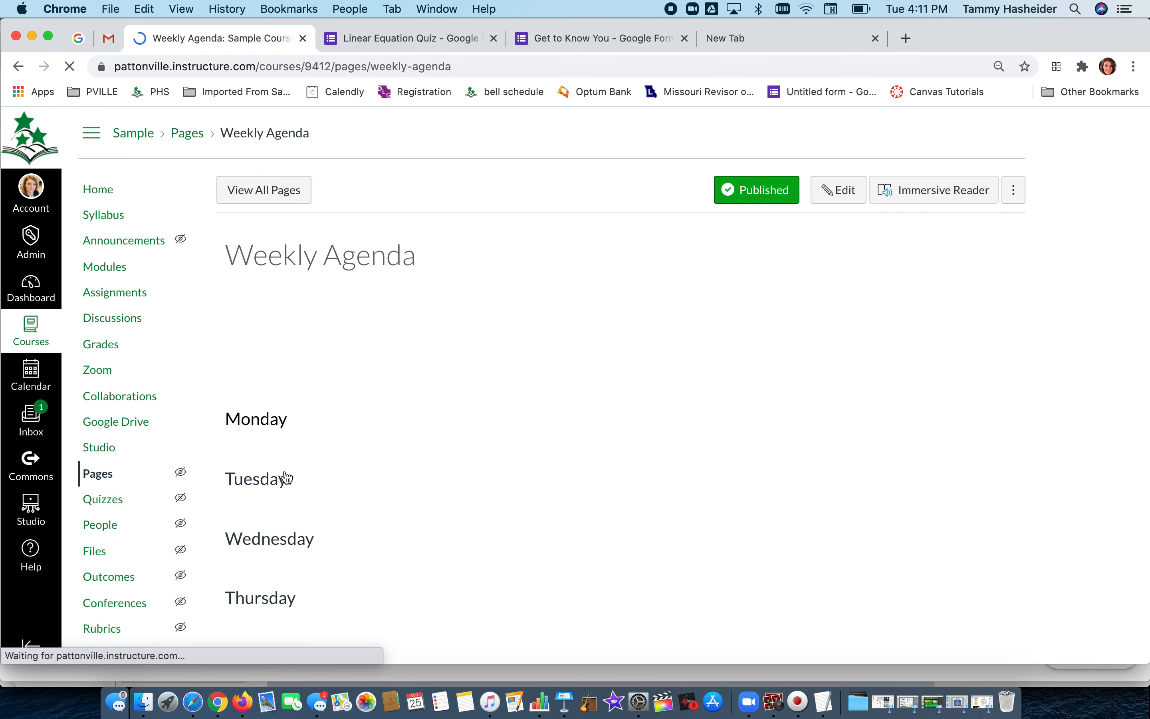
left_click(838, 190)
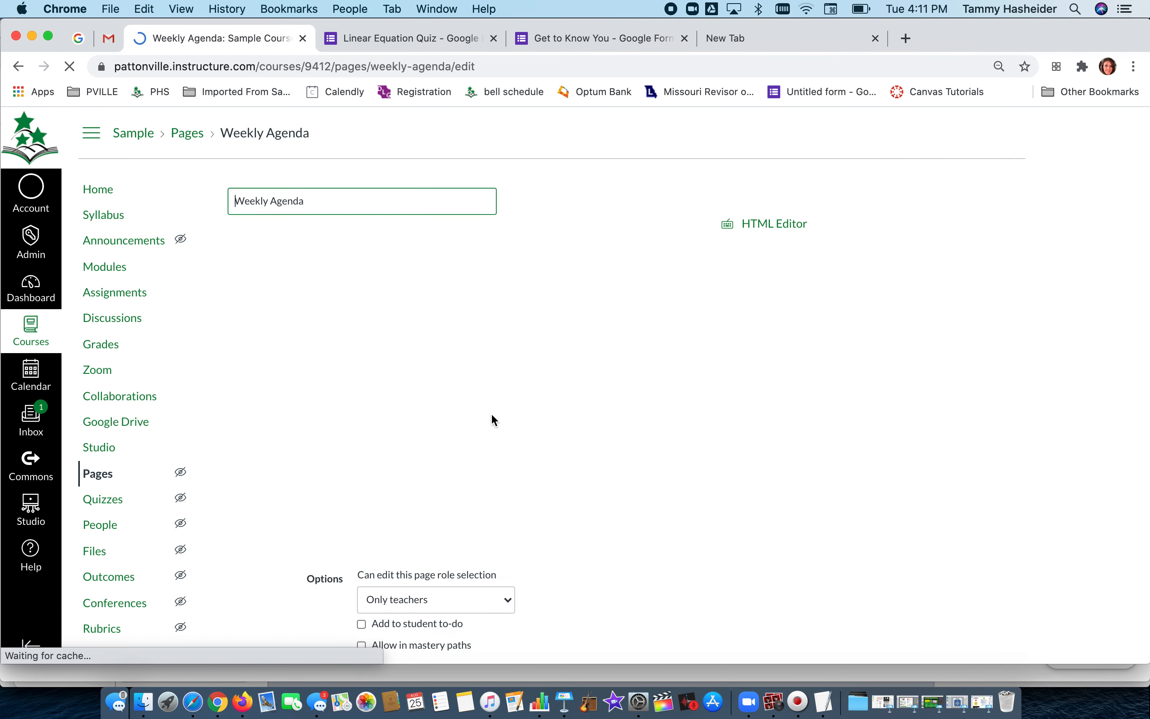
scroll(492, 415, "down", 3)
left_click(377, 377)
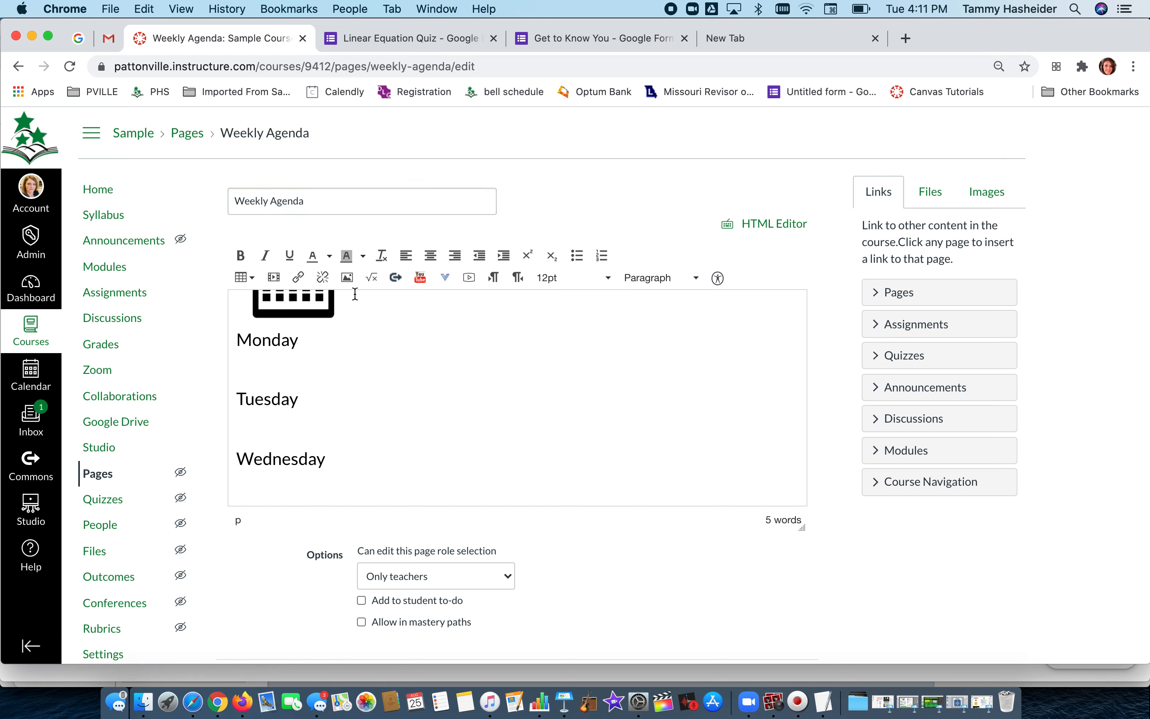
left_click(601, 255)
type("F")
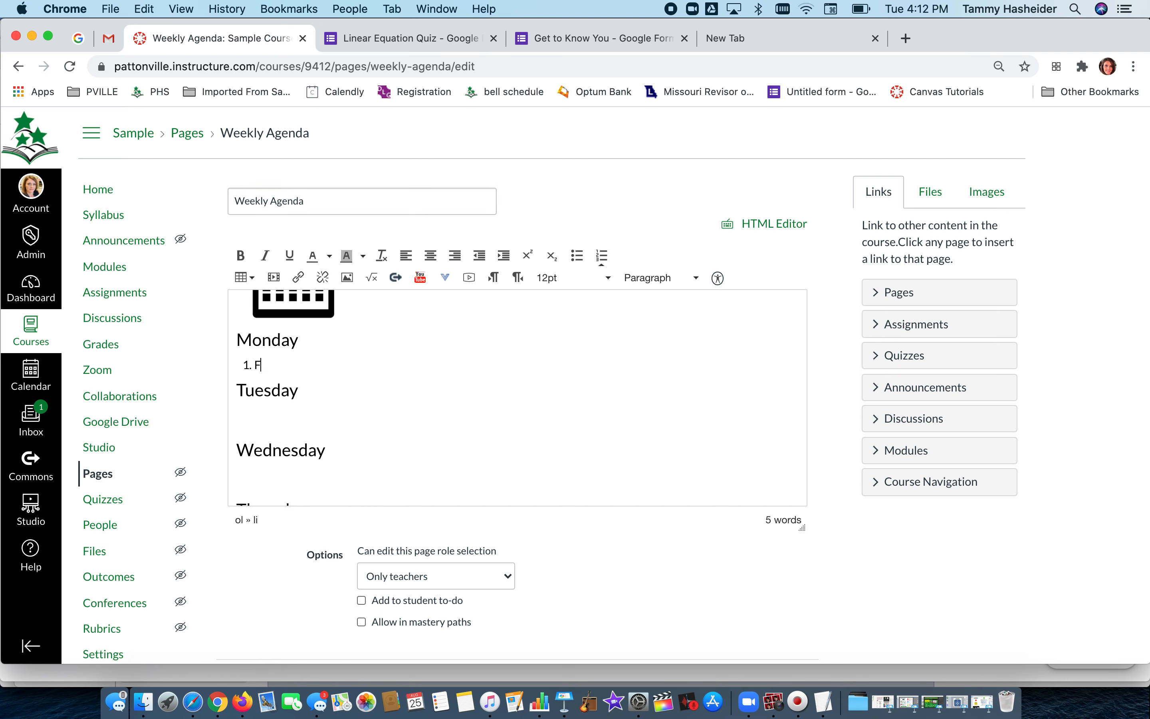
type("ill out Get to Know You Form")
key("Return")
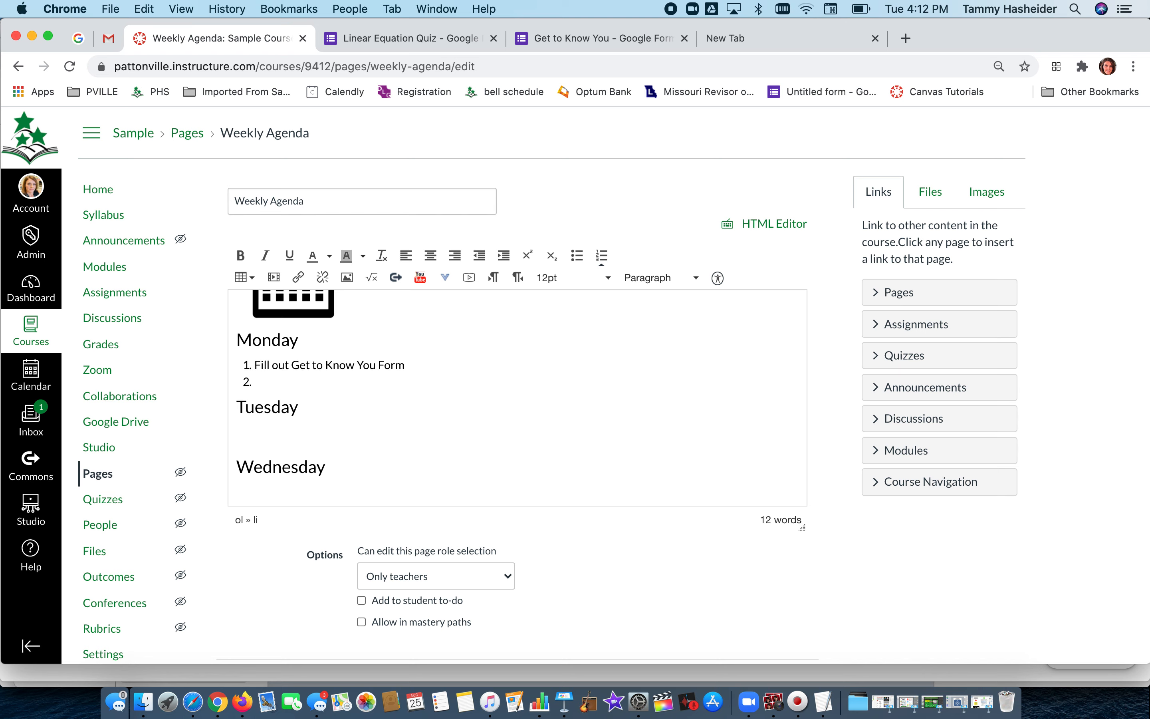
type("Join Zoom Meeting")
Link the text "Get to Know You Form" under Monday to the copied form URL, opening in a new window, and save the page.
left_click_drag(404, 365, 288, 365)
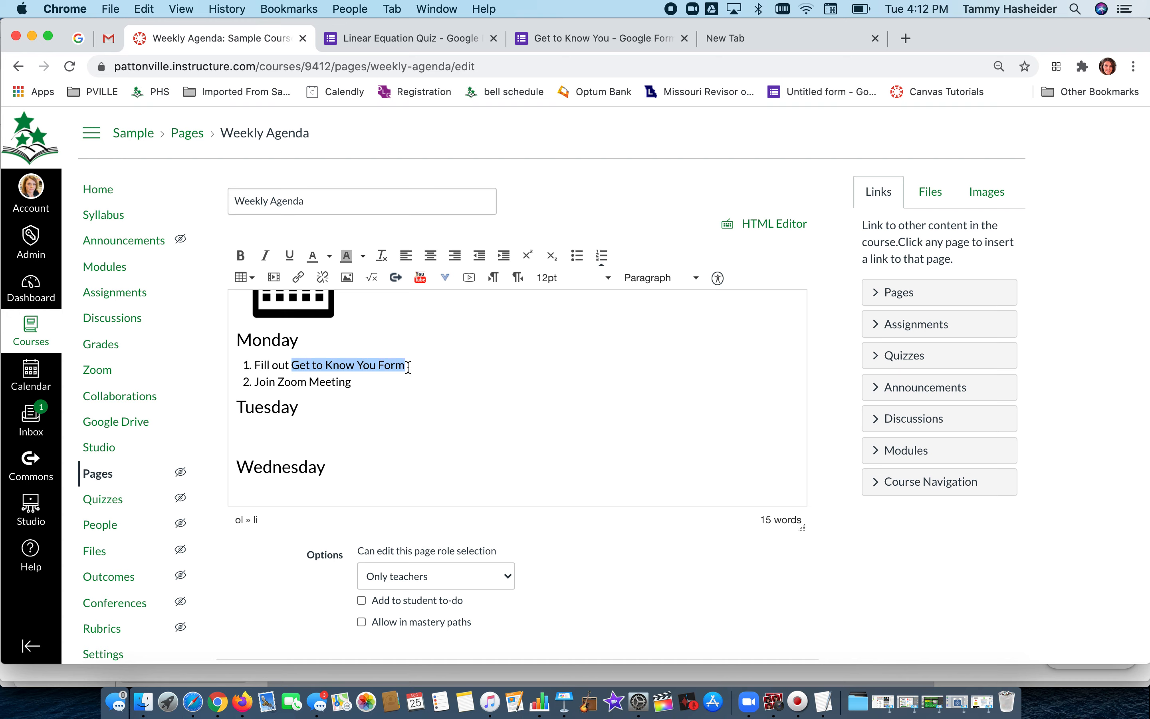
key("super+k")
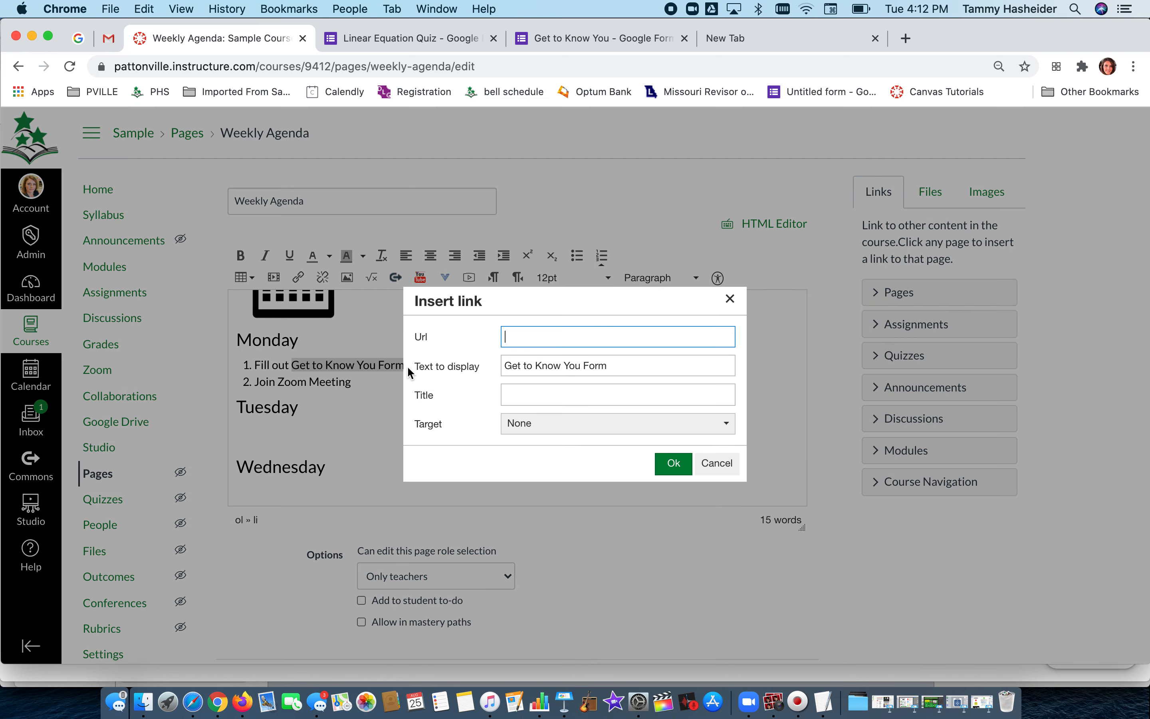
left_click(539, 340)
key("super+v")
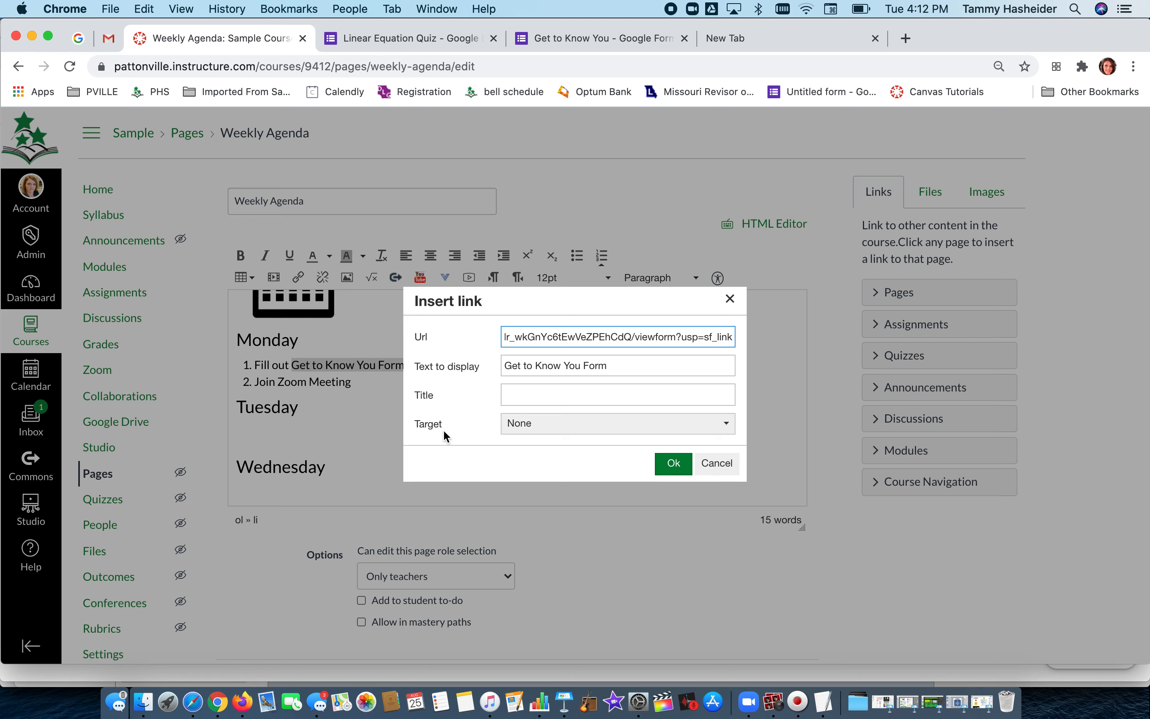
left_click(541, 424)
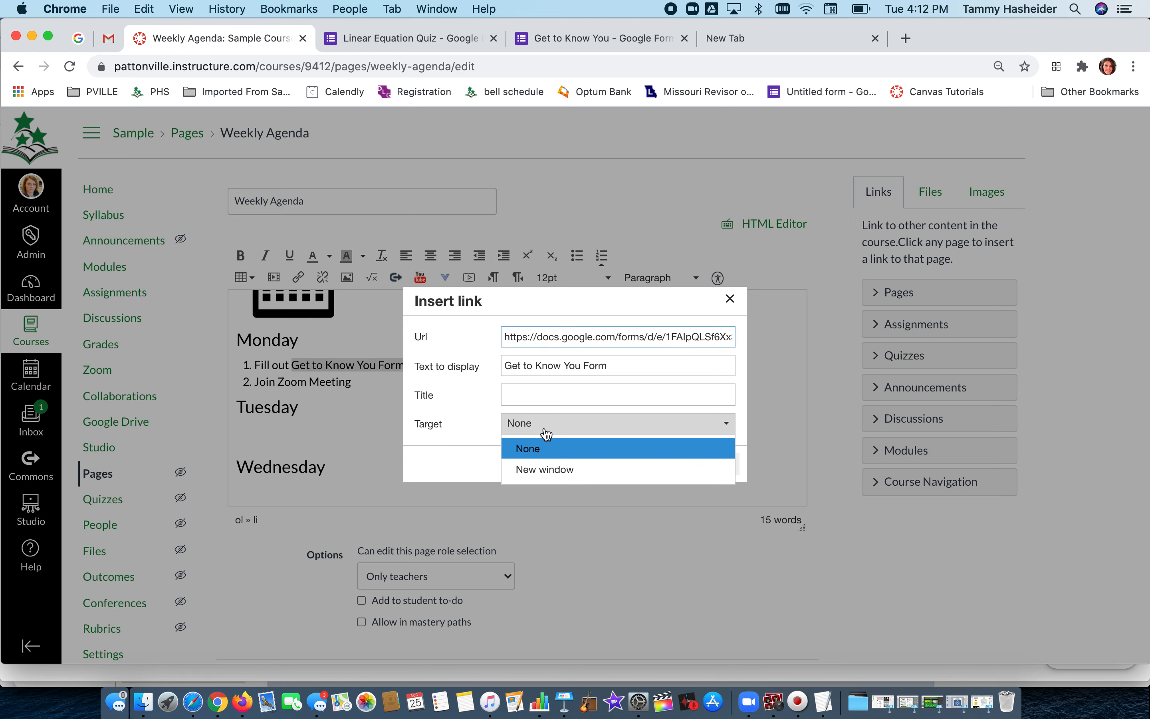
left_click(554, 471)
left_click(680, 469)
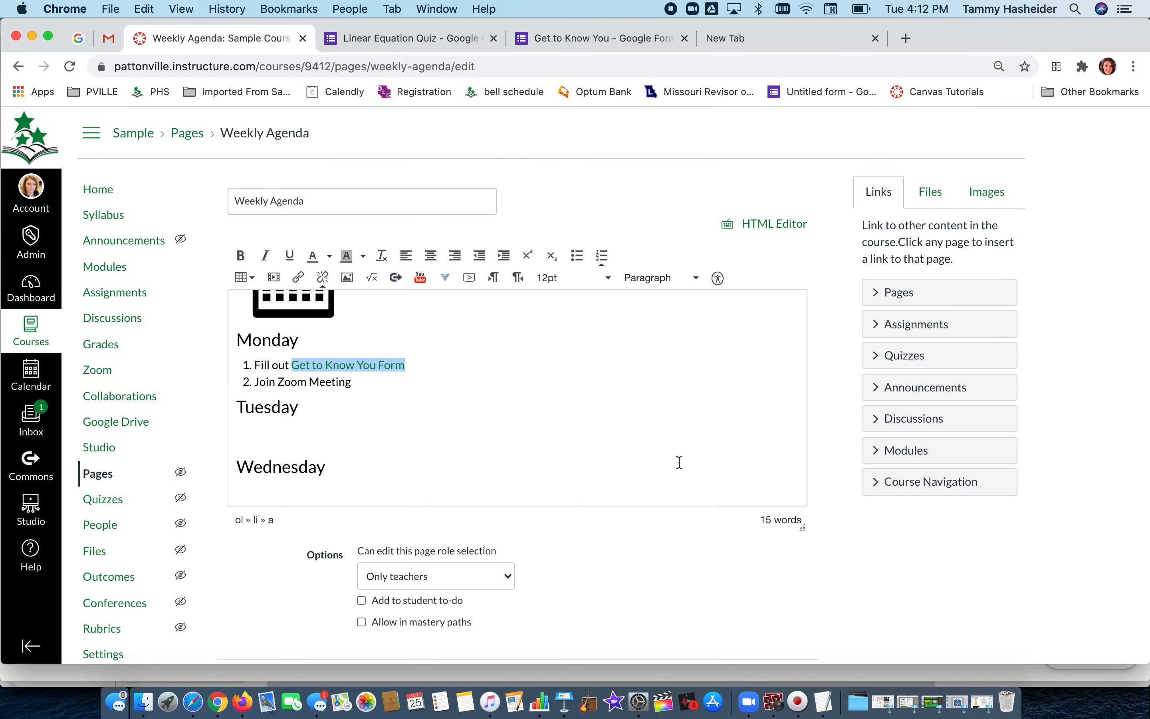
scroll(534, 449, "down", 2)
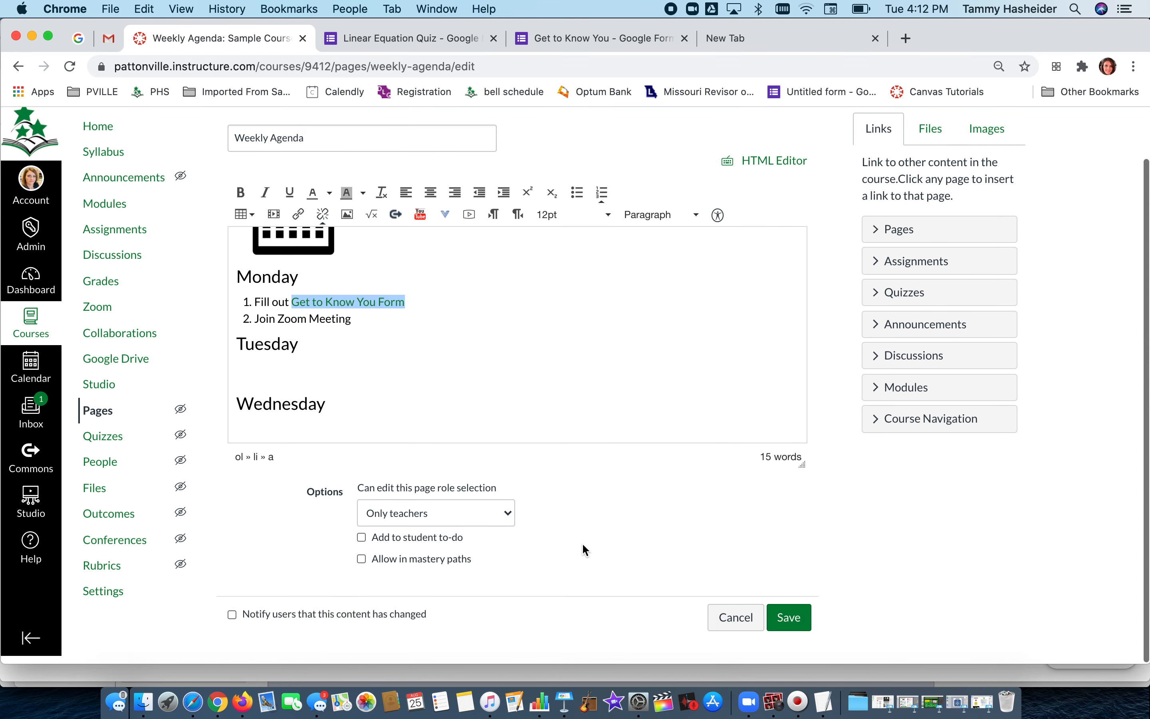
left_click(789, 625)
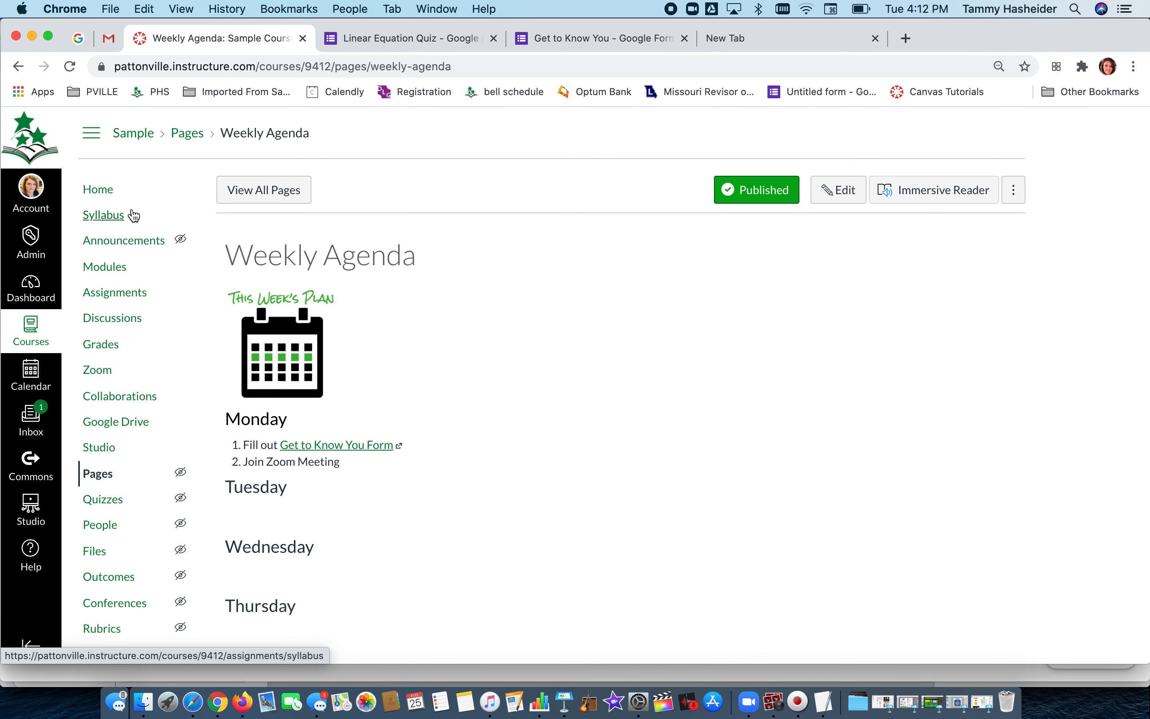
Link the This Week button on the course home page to the Weekly Agenda page and save the home page.
left_click(102, 189)
scroll(441, 434, "down", 3)
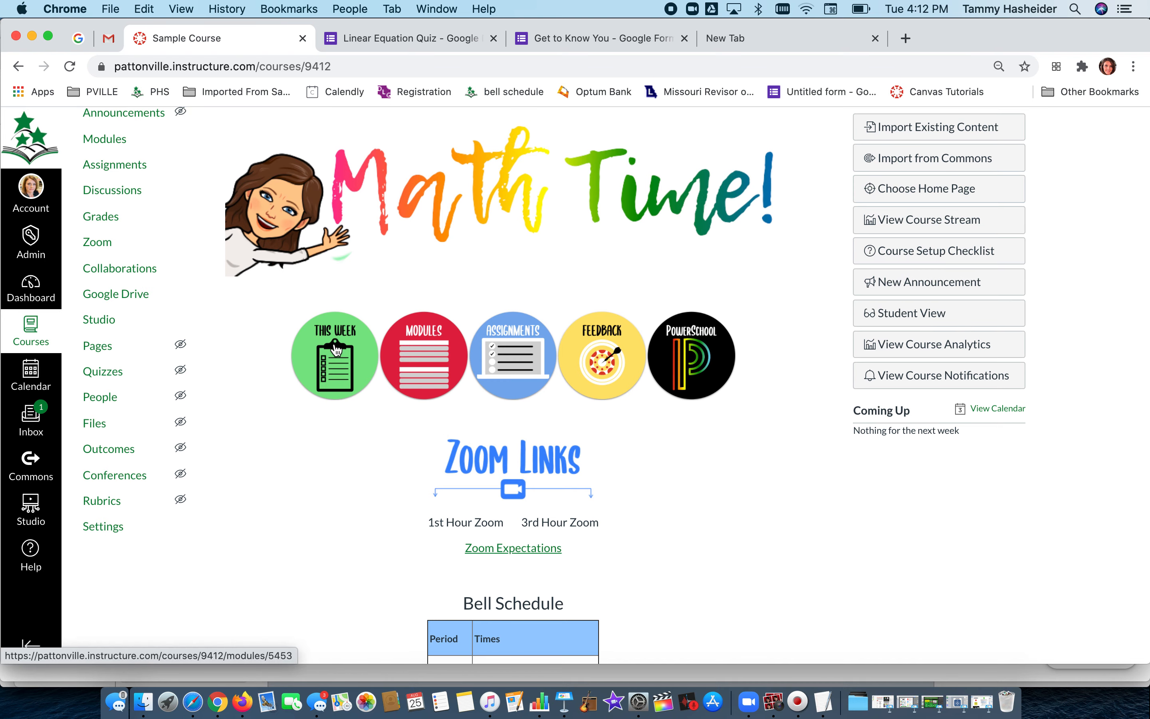
scroll(599, 252, "up", 3)
left_click(765, 191)
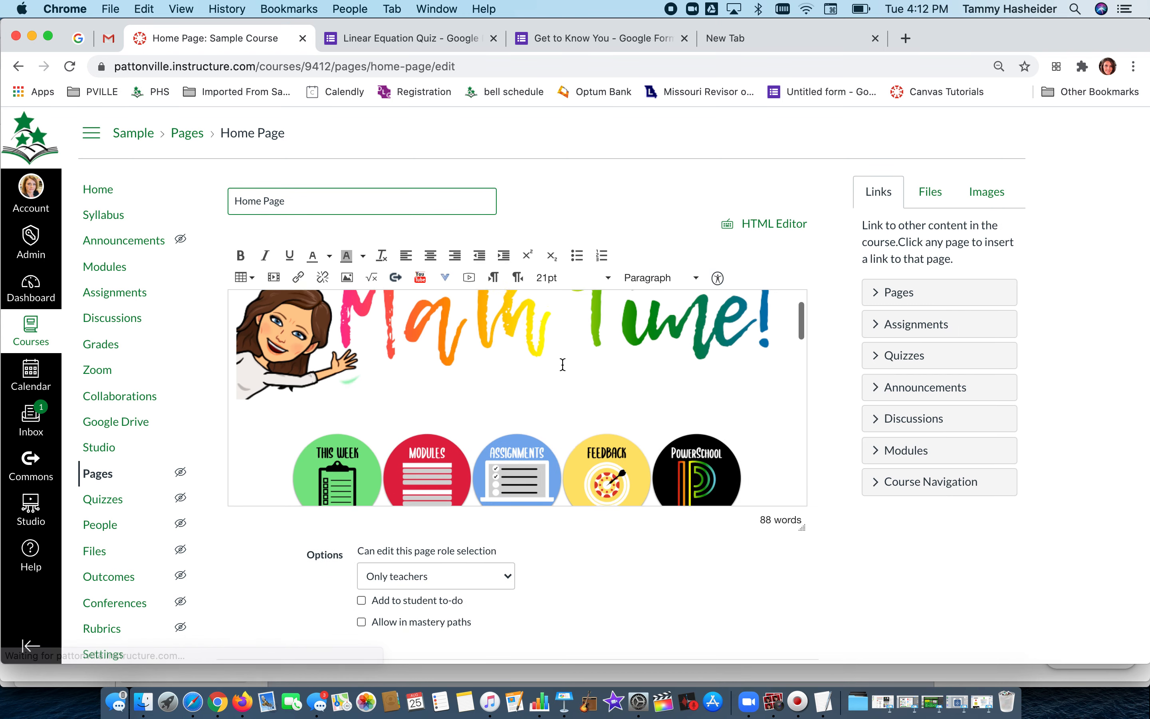
left_click(345, 462)
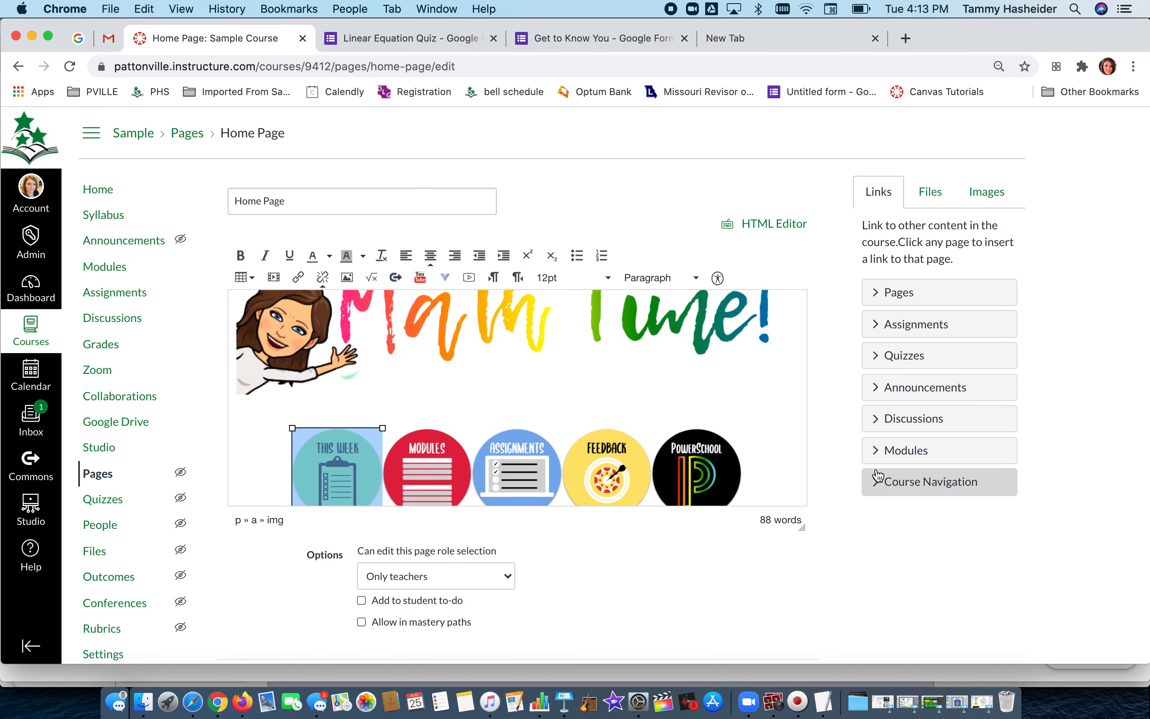
left_click(880, 450)
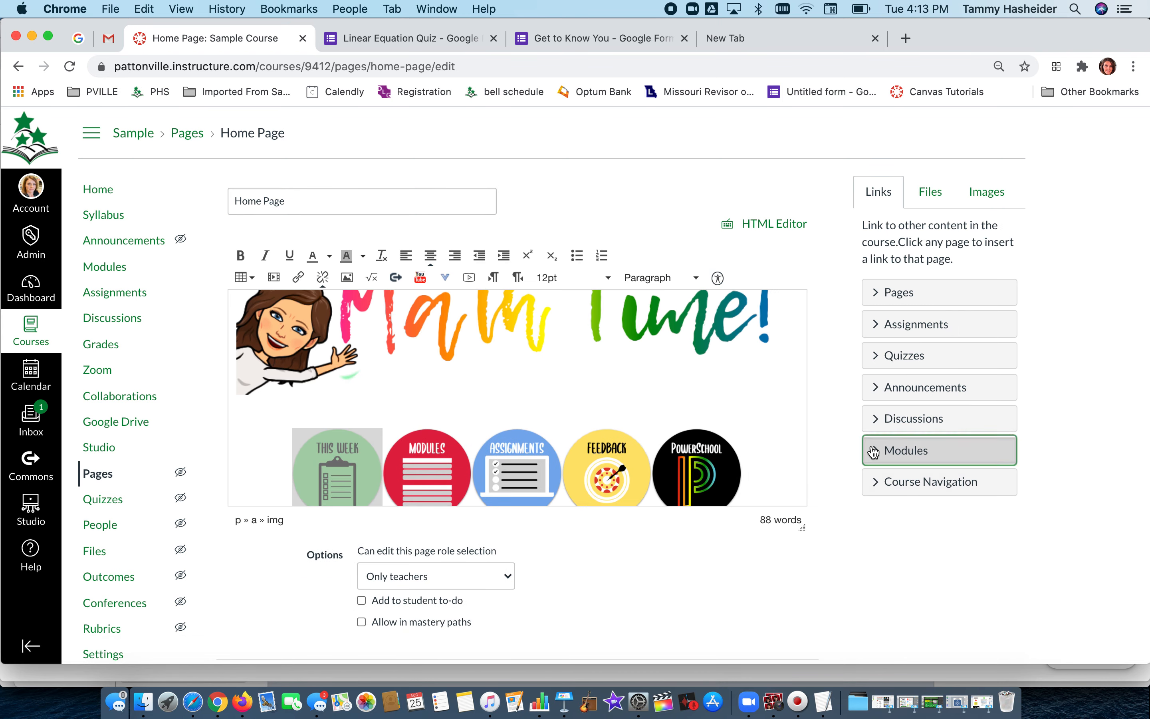
left_click(878, 302)
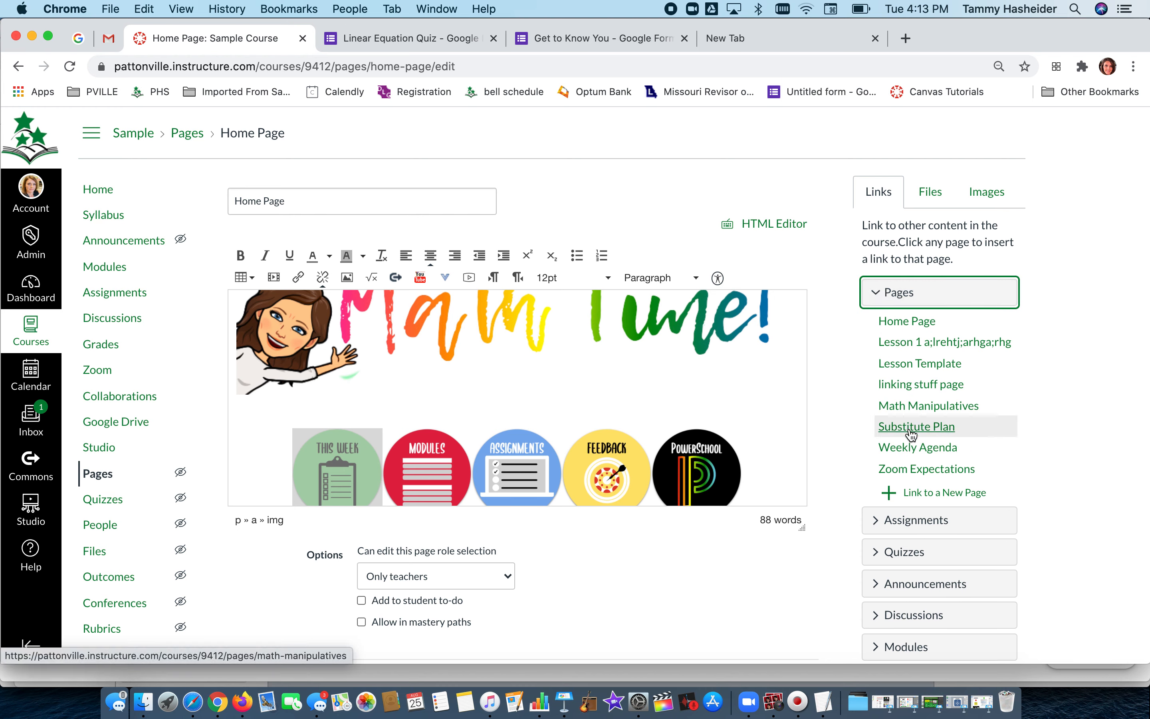
left_click(905, 450)
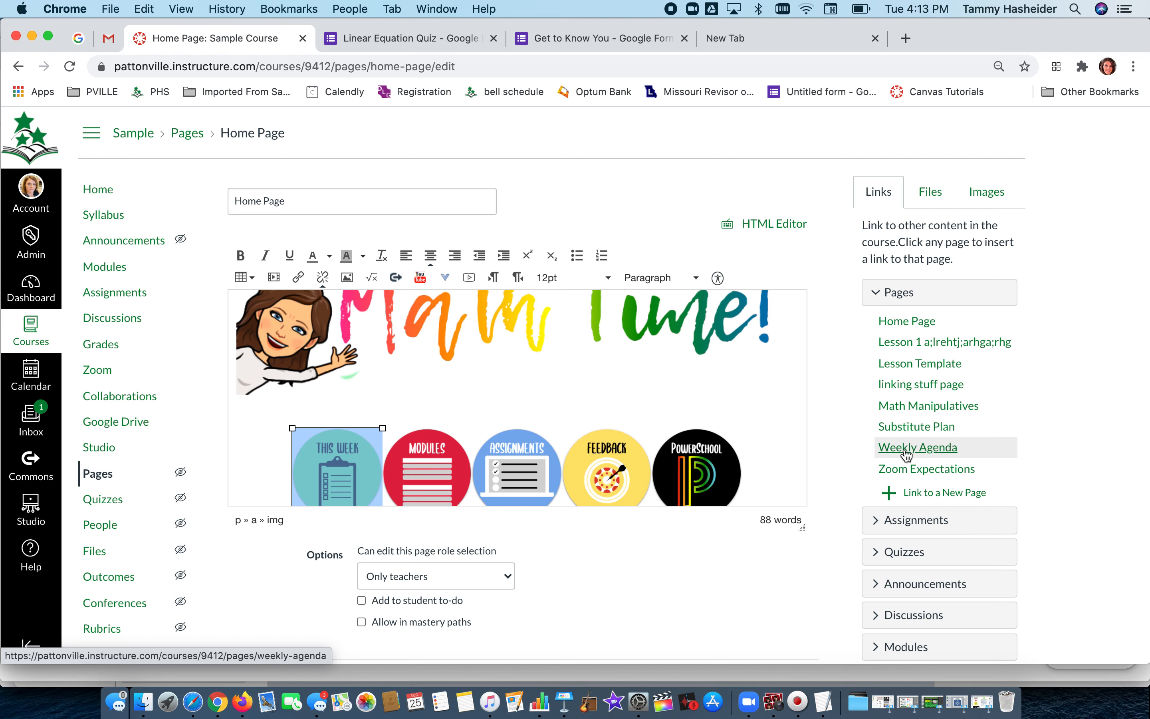
scroll(828, 494, "down", 2)
left_click(789, 623)
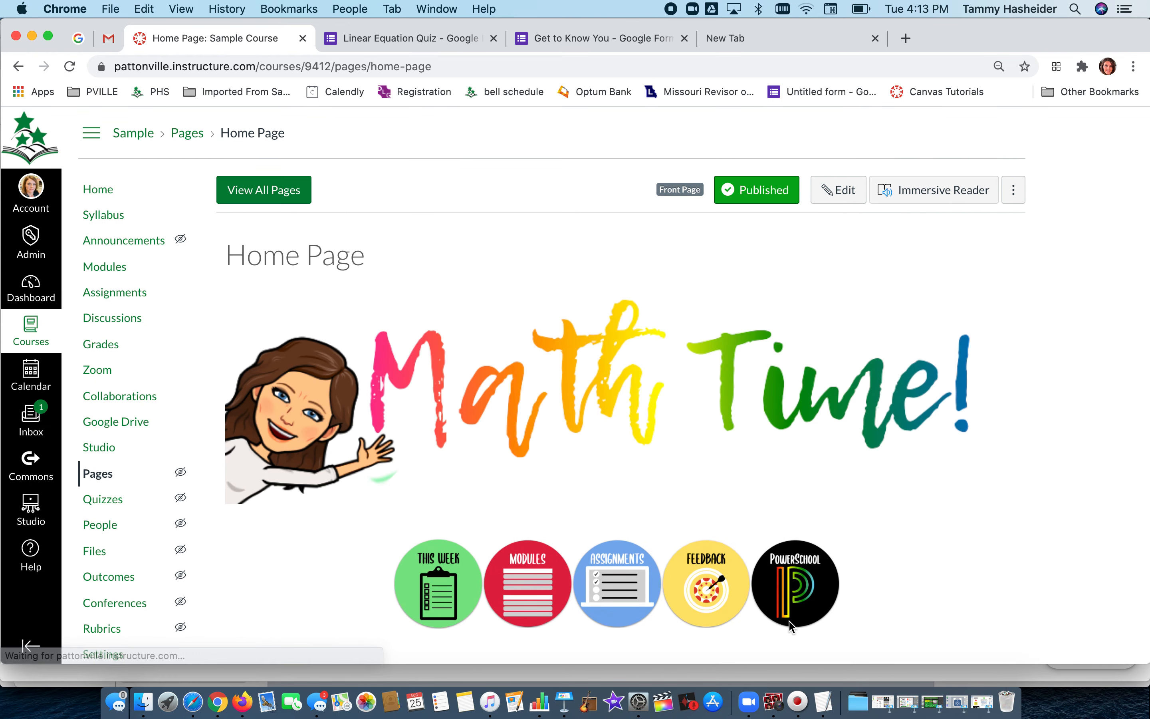
Check the home page's This Week button in the teacher's view and again in the student's browser window.
scroll(686, 492, "down", 5)
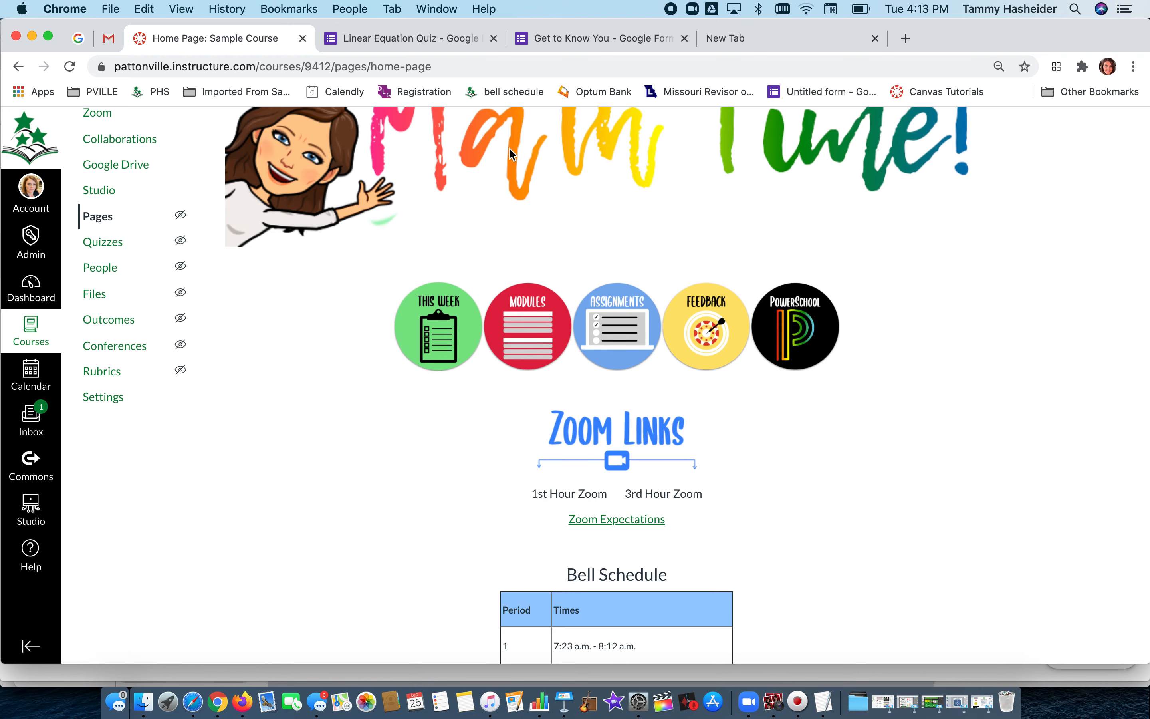
left_click(460, 332)
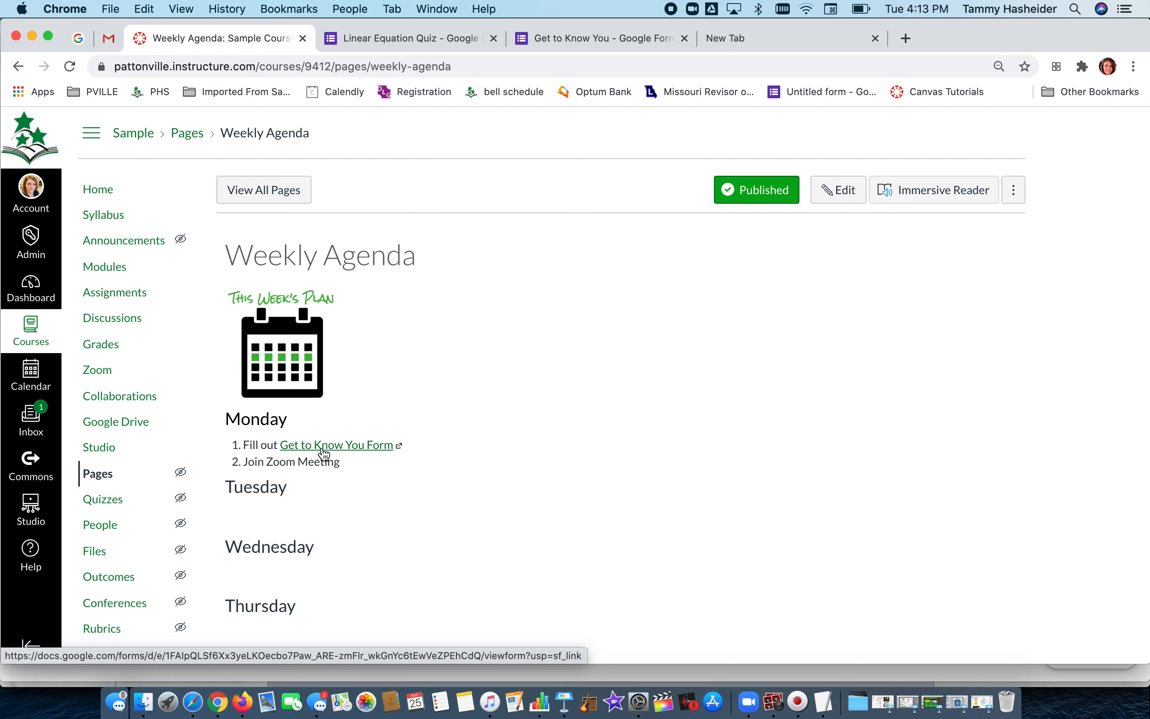
key("ctrl+Right")
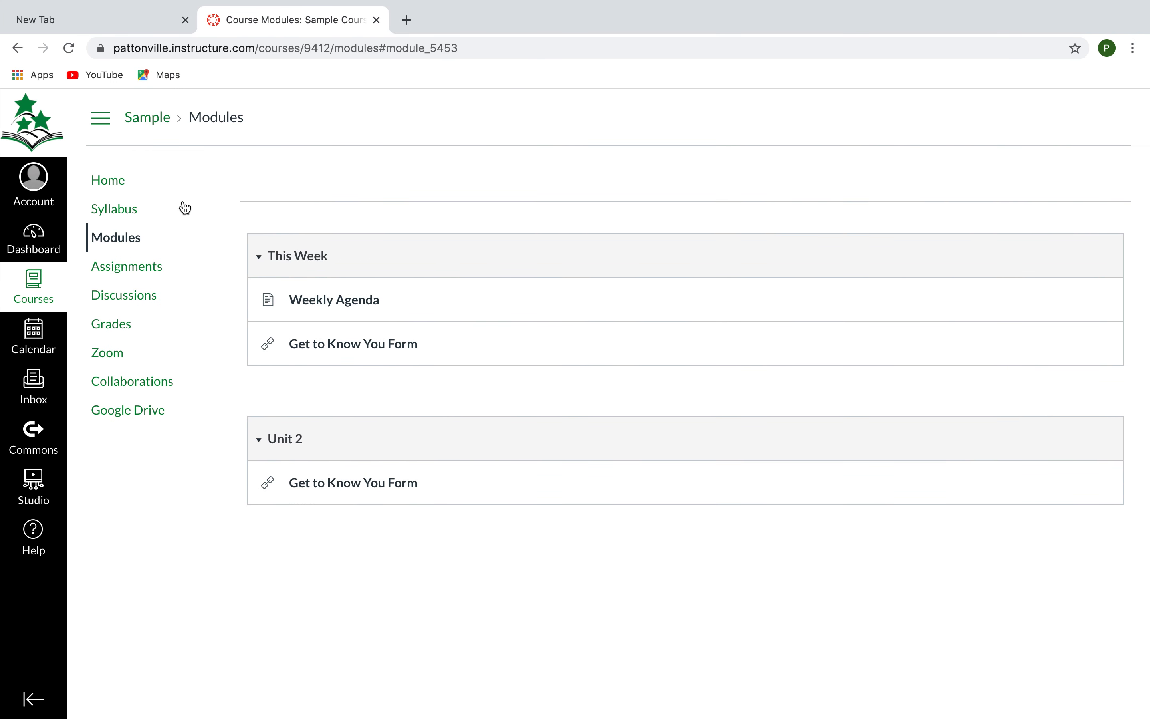
left_click(112, 184)
scroll(578, 463, "down", 1)
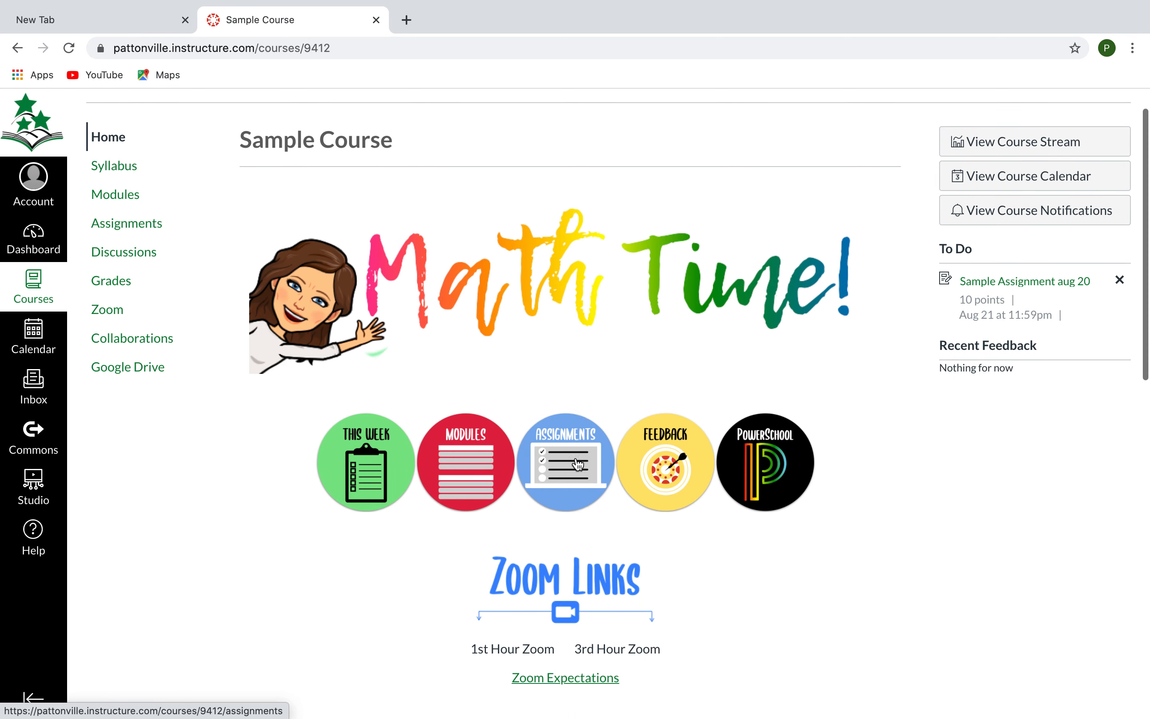
left_click(368, 449)
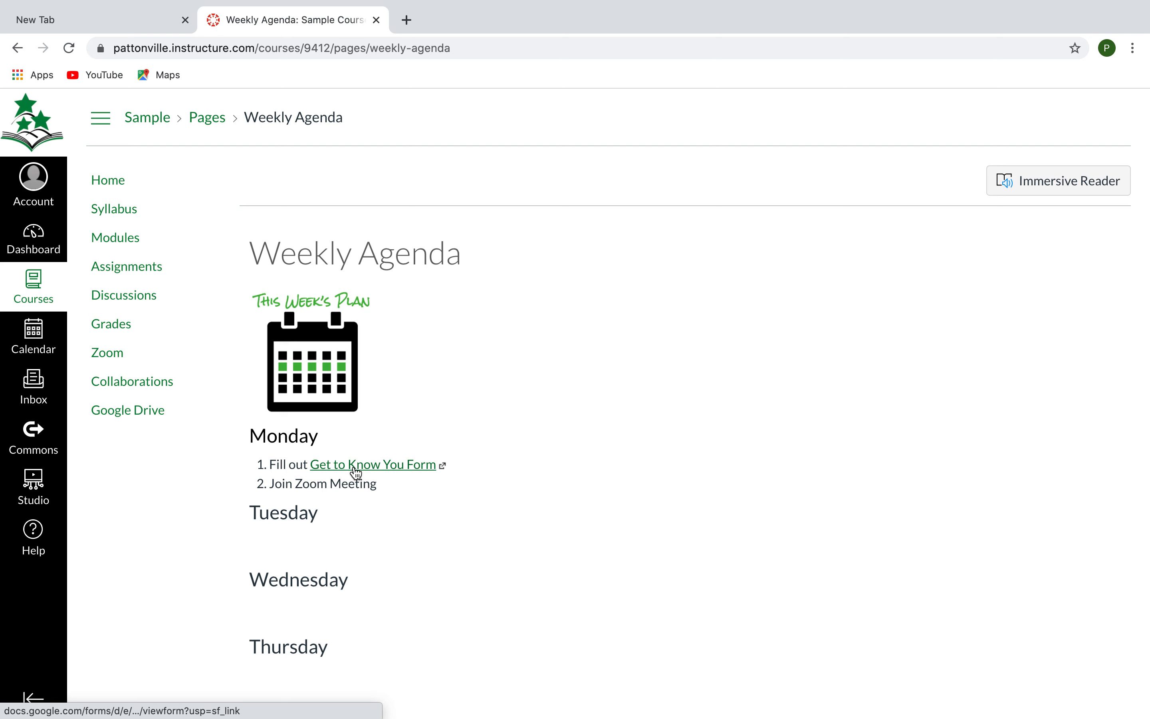
Open the Get to Know You Form link under Monday as the student and look through the form that opens in its own tab.
left_click(381, 465)
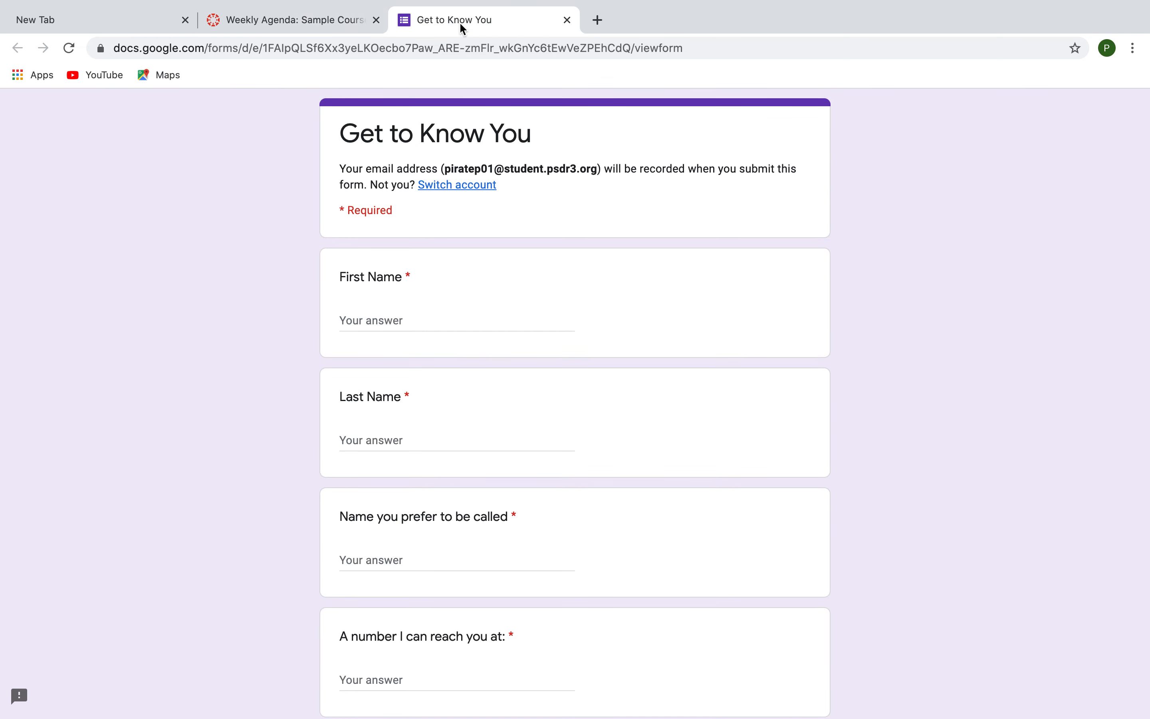
left_click(291, 12)
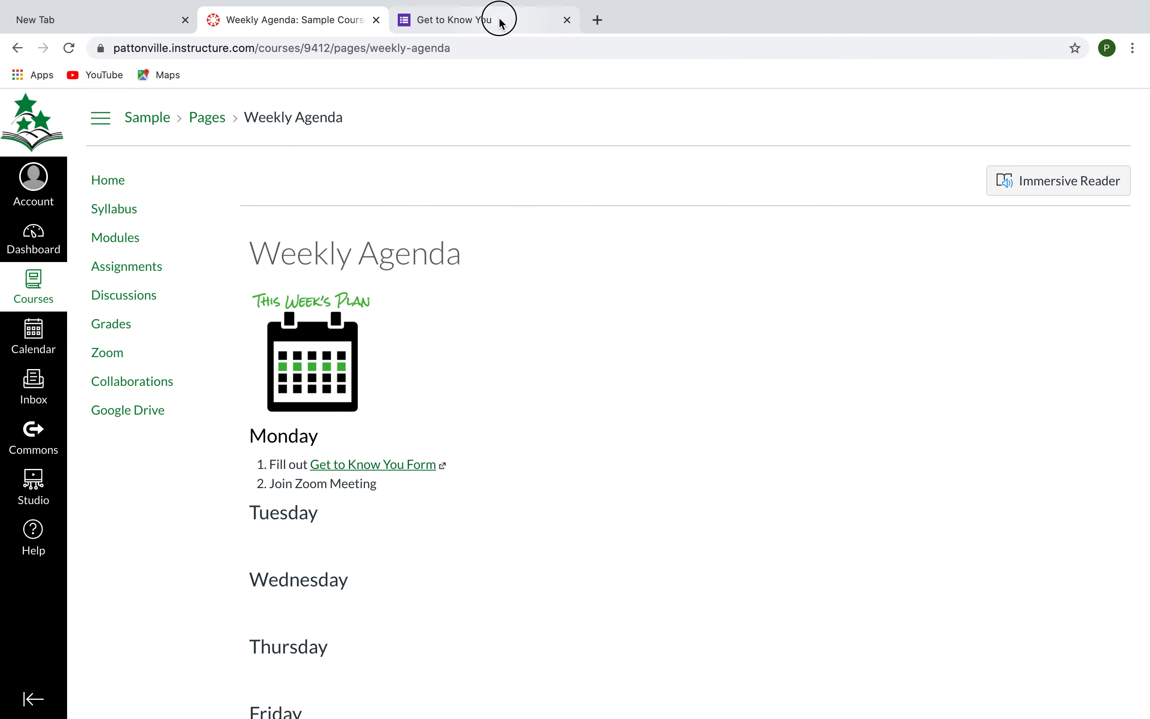
left_click(500, 19)
scroll(527, 411, "down", 15)
scroll(527, 411, "up", 15)
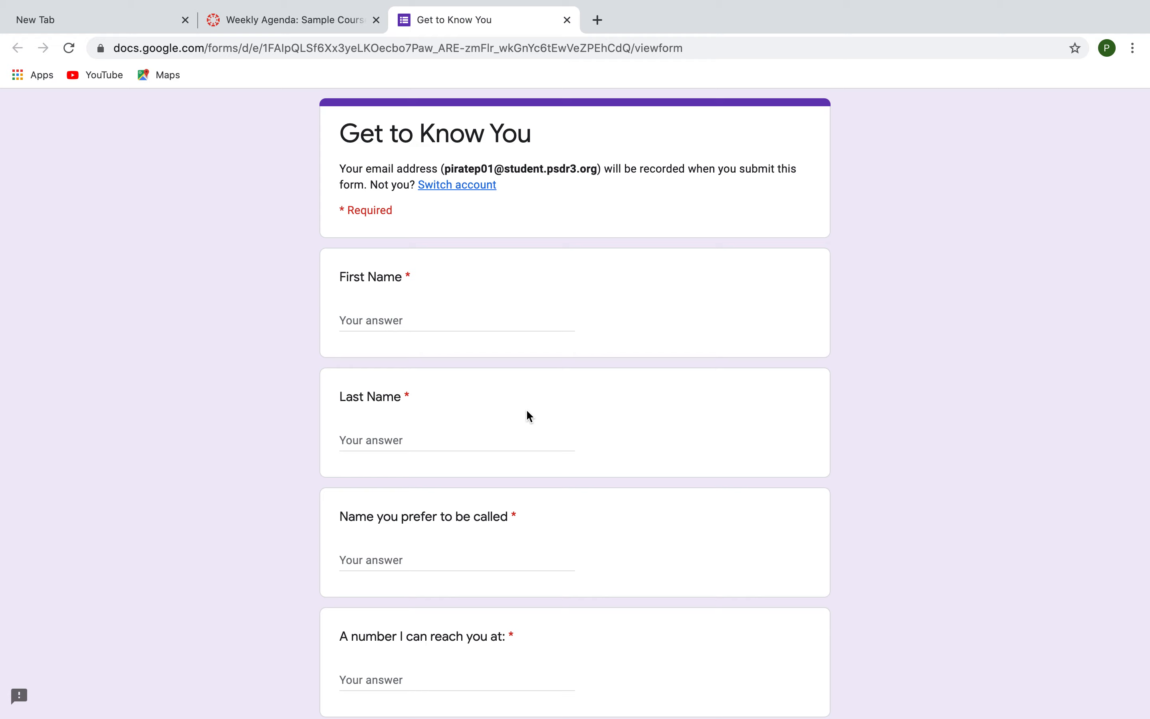
Return to the teacher's browser window, switch to the Get to Know You form editor and dismiss the Send form dialog.
key("ctrl+Left")
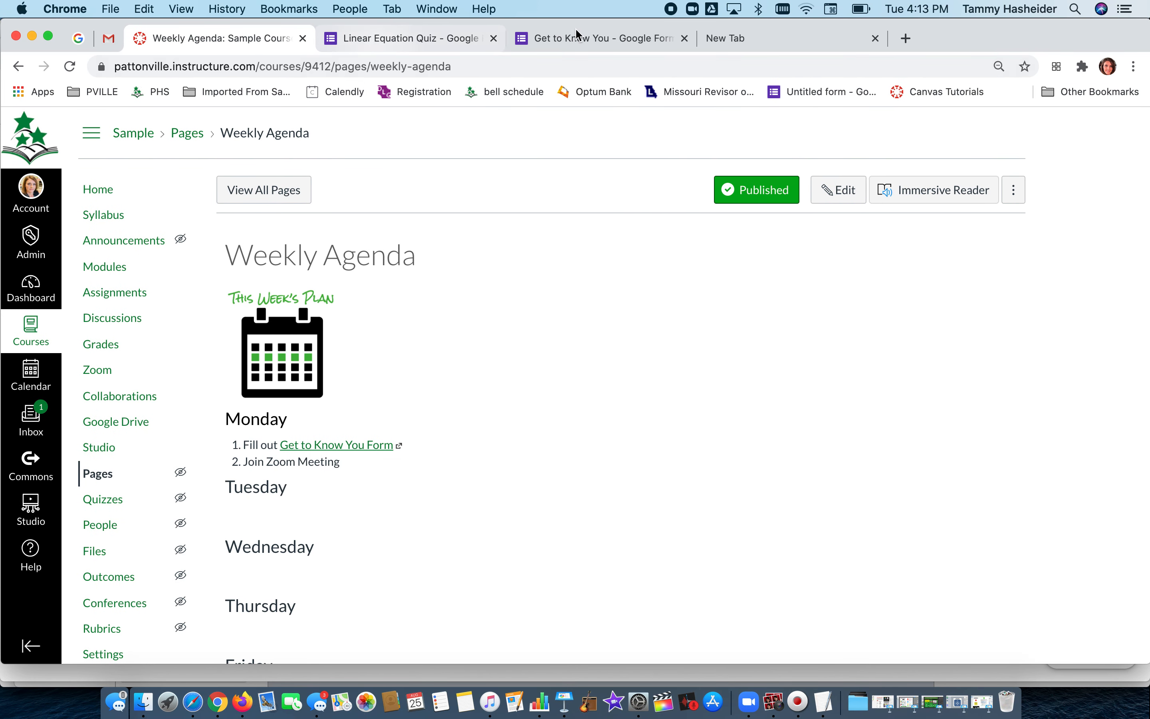
left_click(577, 36)
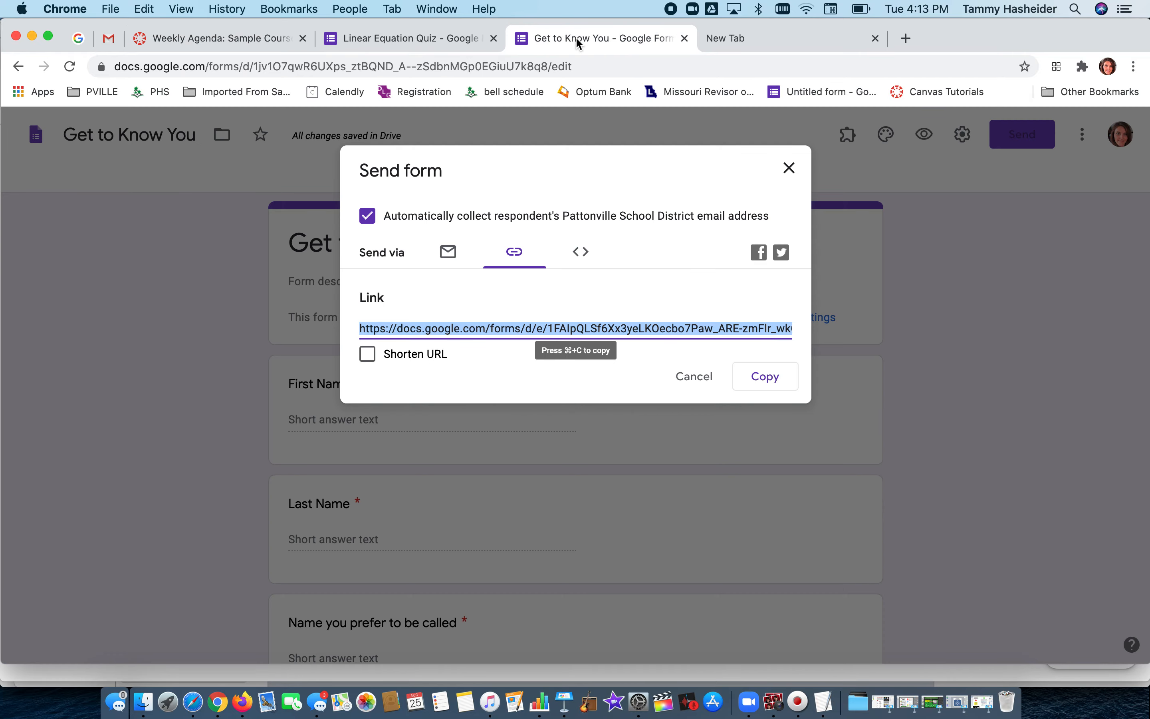
left_click(789, 168)
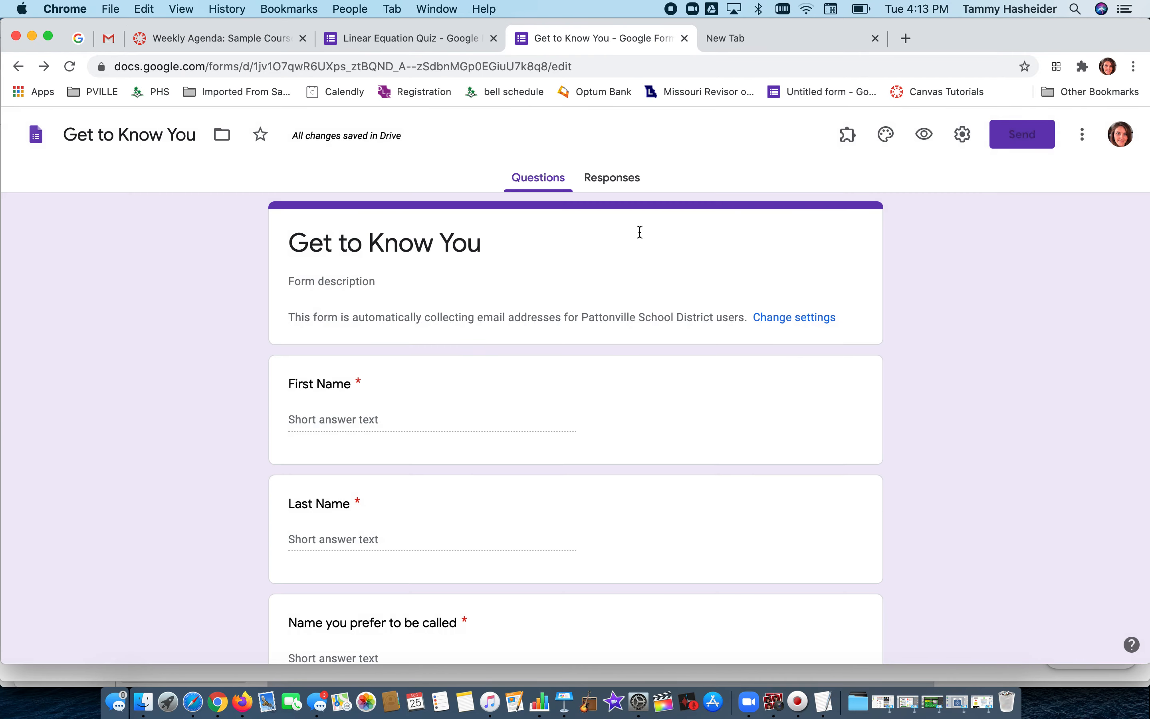